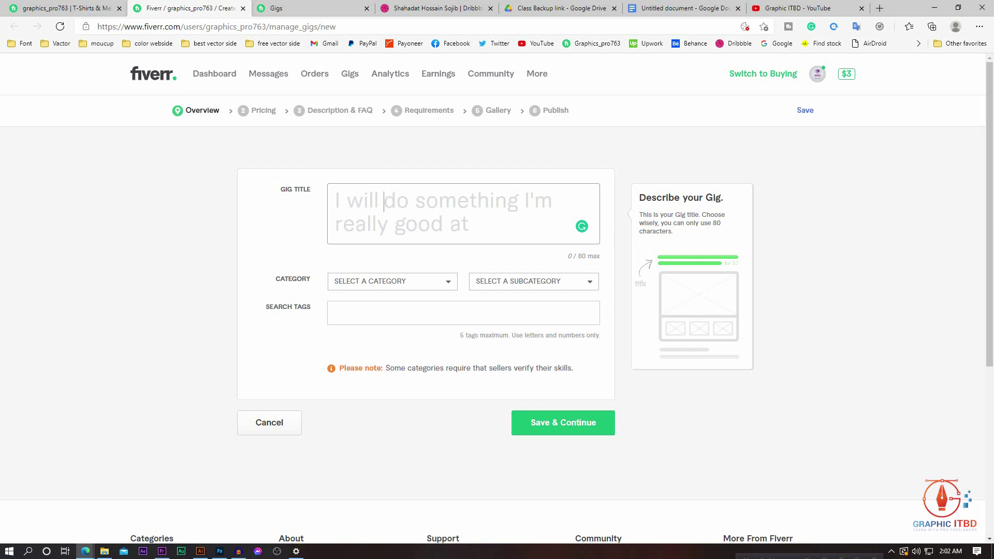
Step: Activate the gig title field and look over the prepared Google Docs document and the existing gigs list
click(463, 312)
click(384, 202)
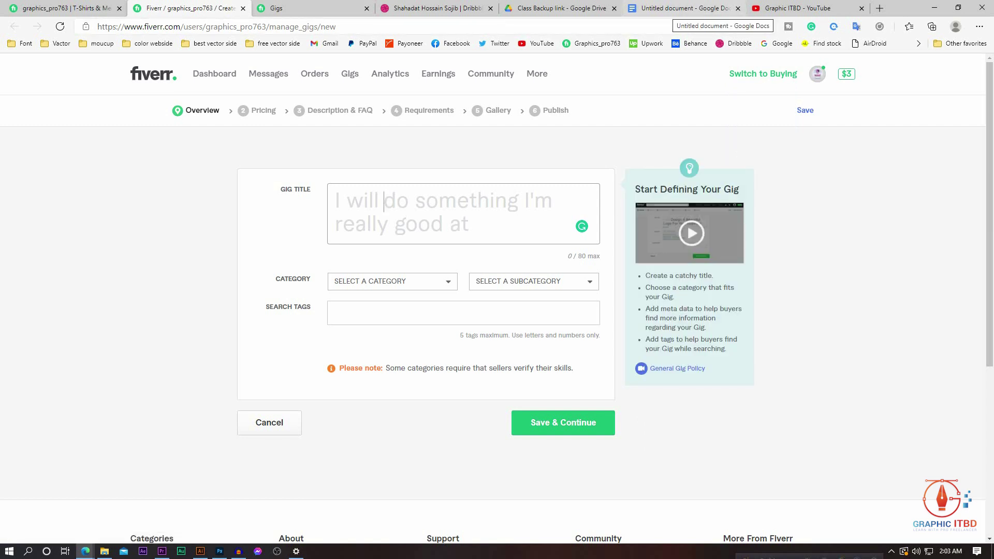
click(678, 8)
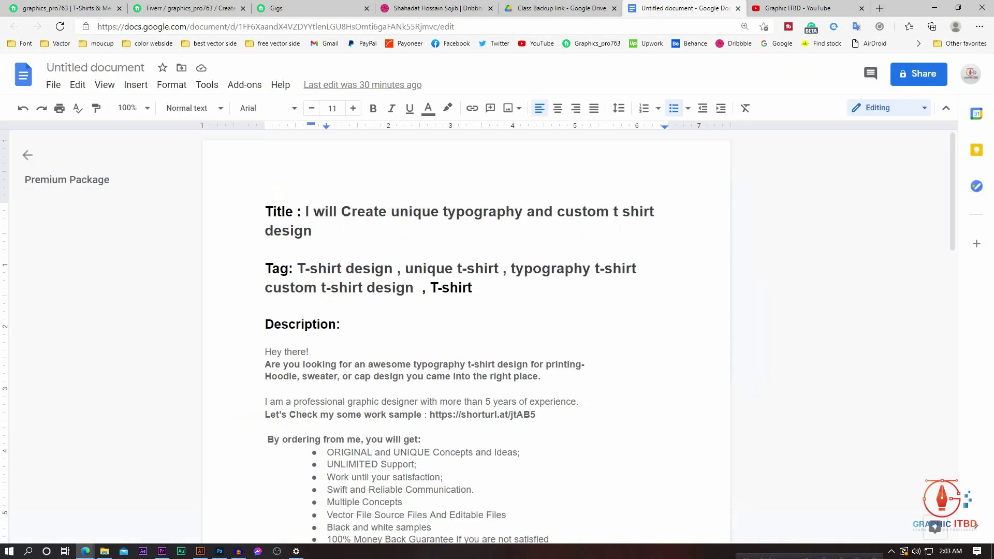
click(290, 7)
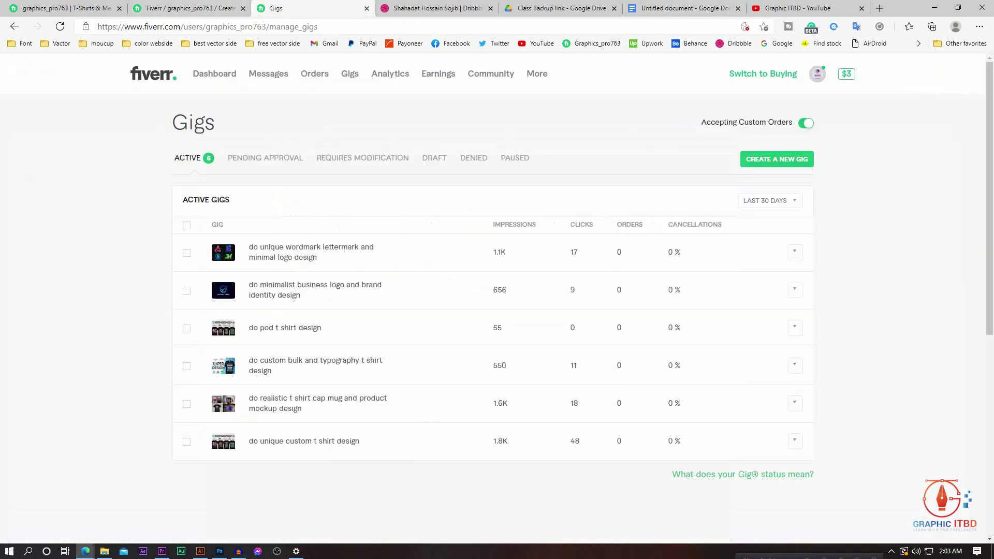
click(196, 8)
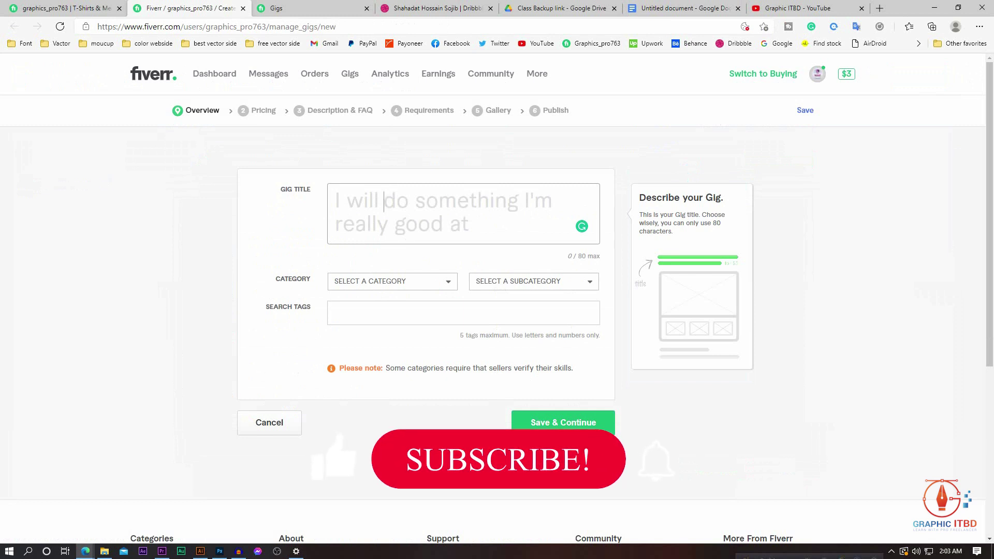
Step: Switch to the Google Docs document and copy "Create unique typography and custom t shirt design" from its title line
click(673, 8)
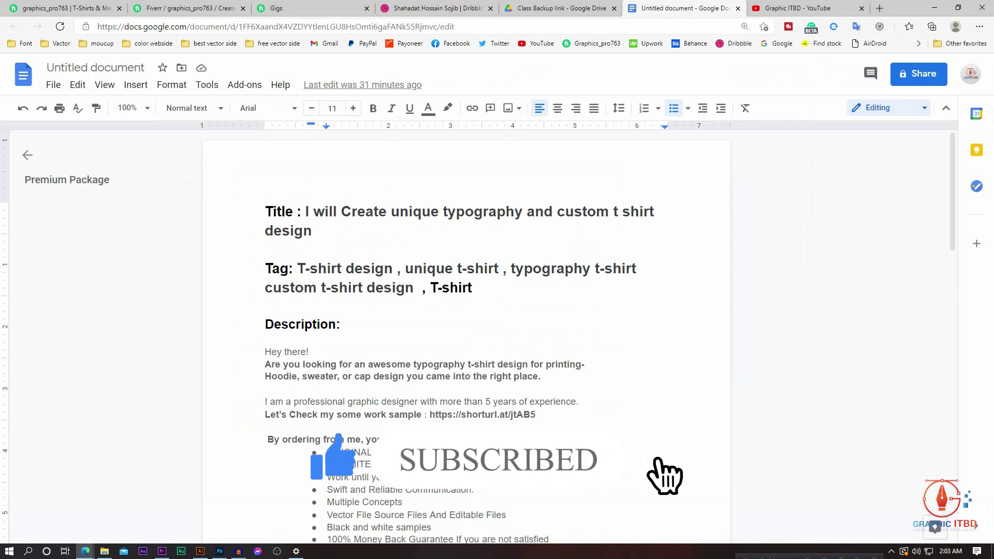
drag(341, 213, 332, 232)
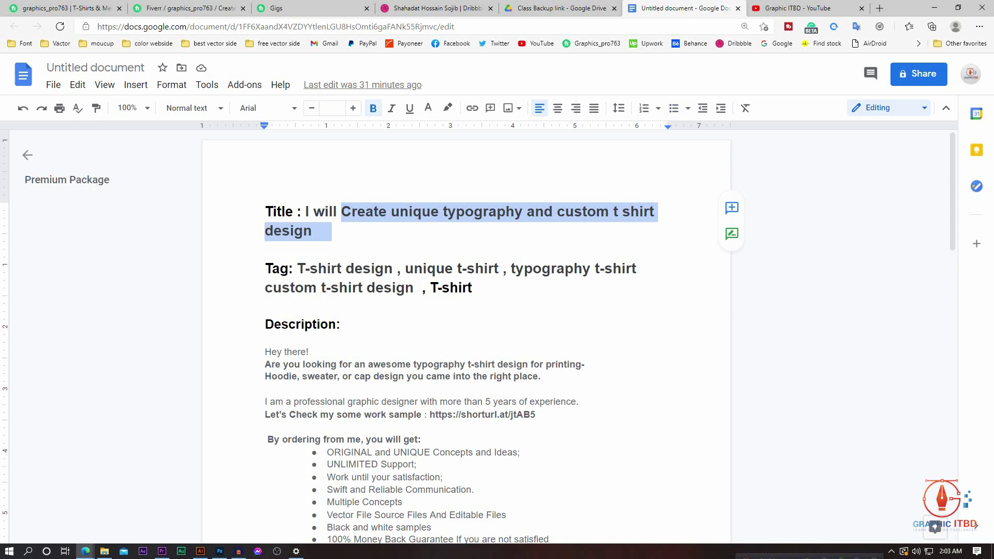
right_click(550, 213)
click(575, 212)
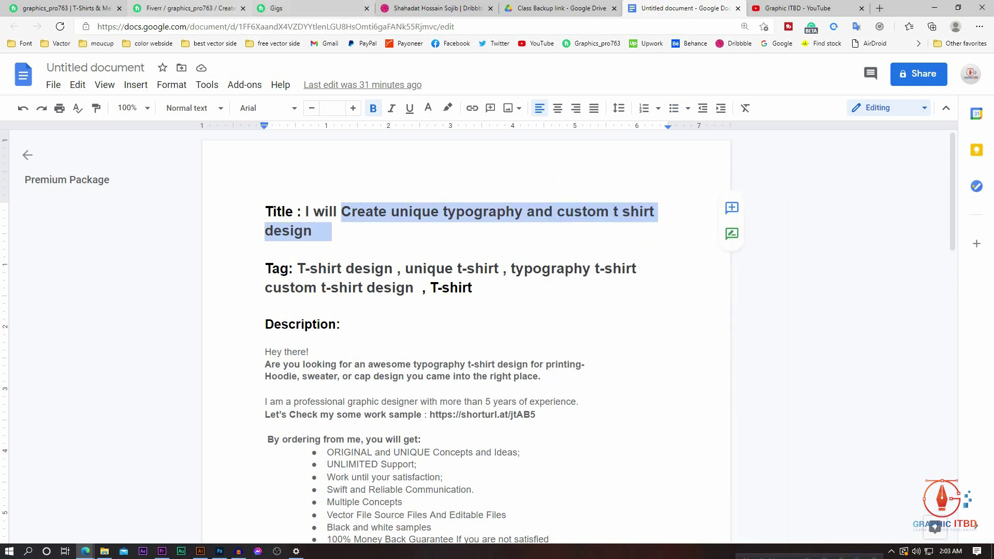
Step: Paste the copied text into the Fiverr gig title, remove the trailing spaces and check the full title
click(186, 8)
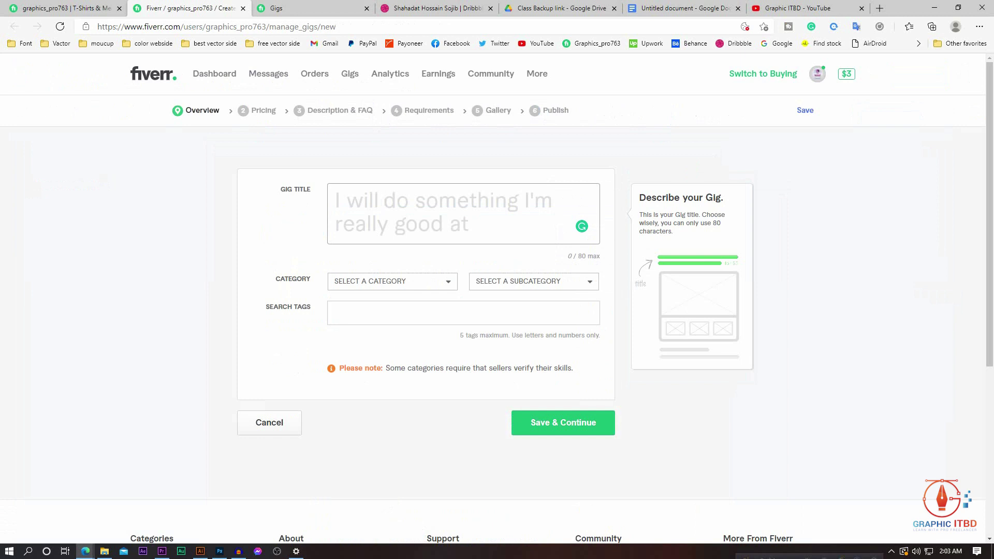
key(ctrl+v)
key(BackSpace)
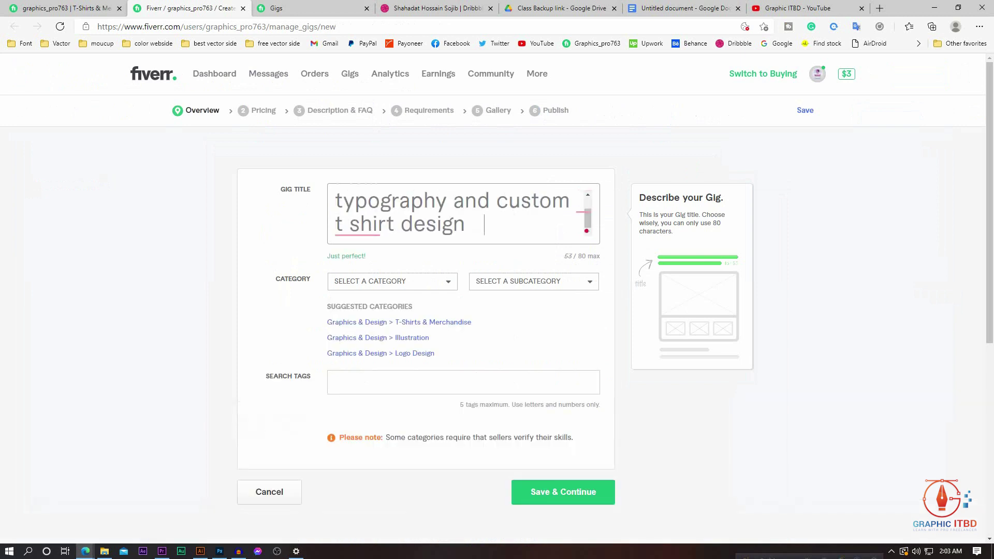
key(BackSpace)
key(BackSpace)
key(BackSpace)
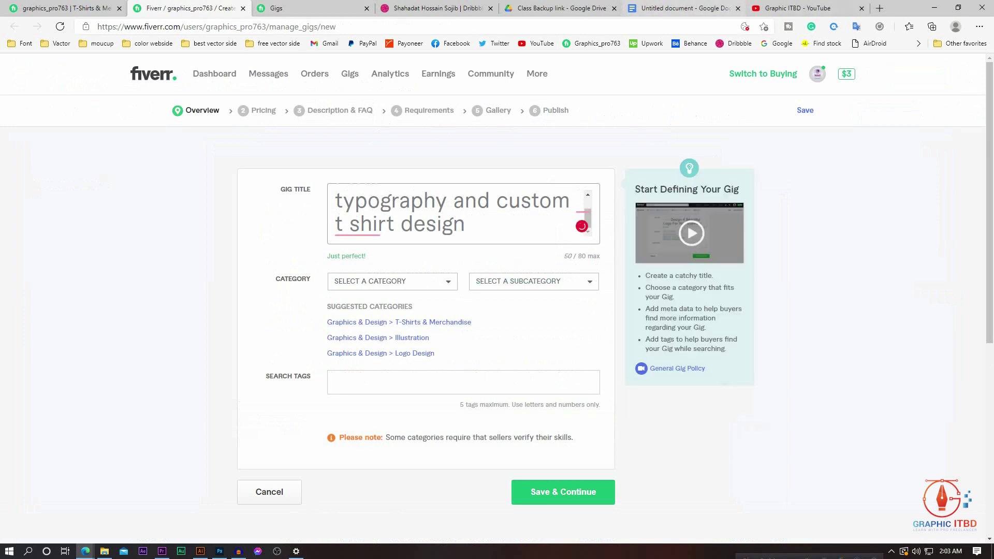
click(582, 226)
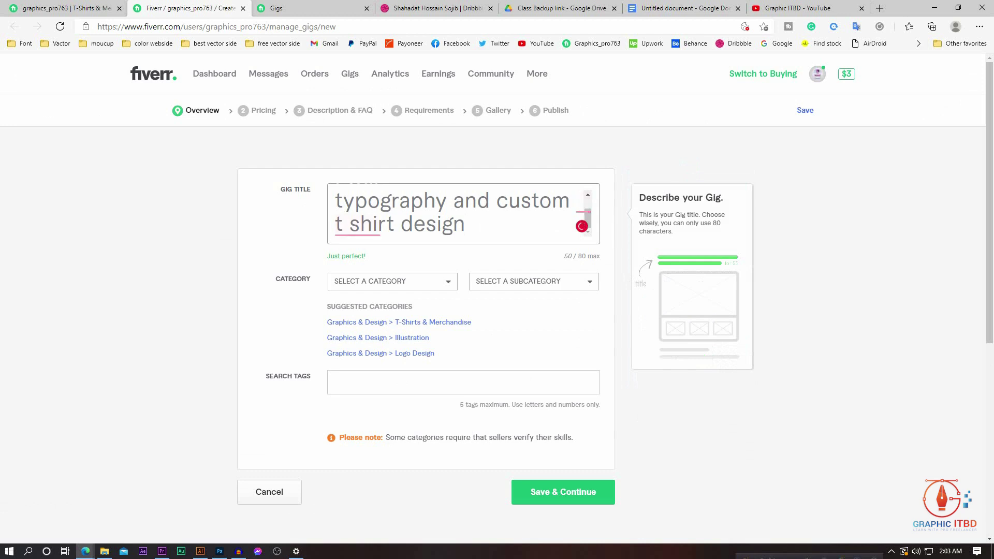
scroll(587, 231, up, 1)
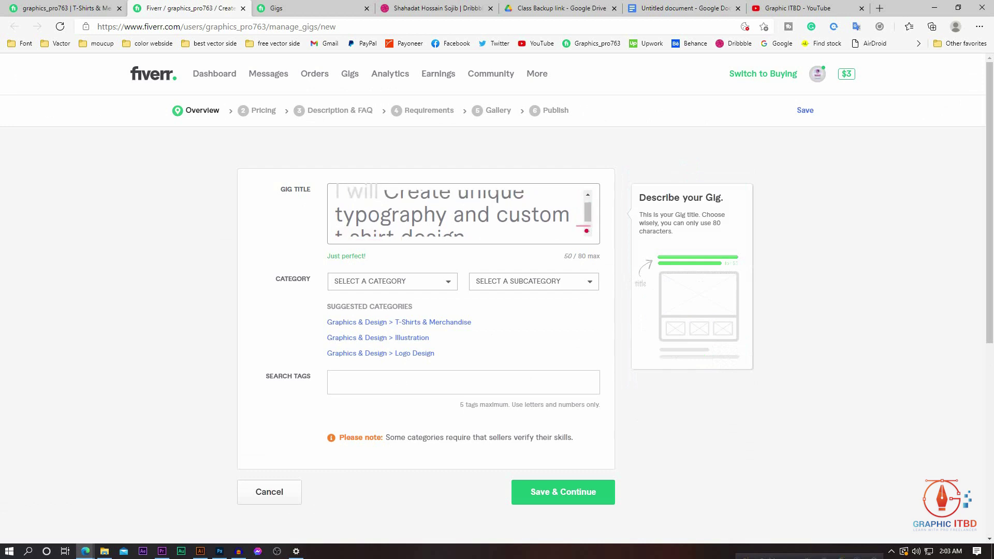
scroll(461, 213, down, 1)
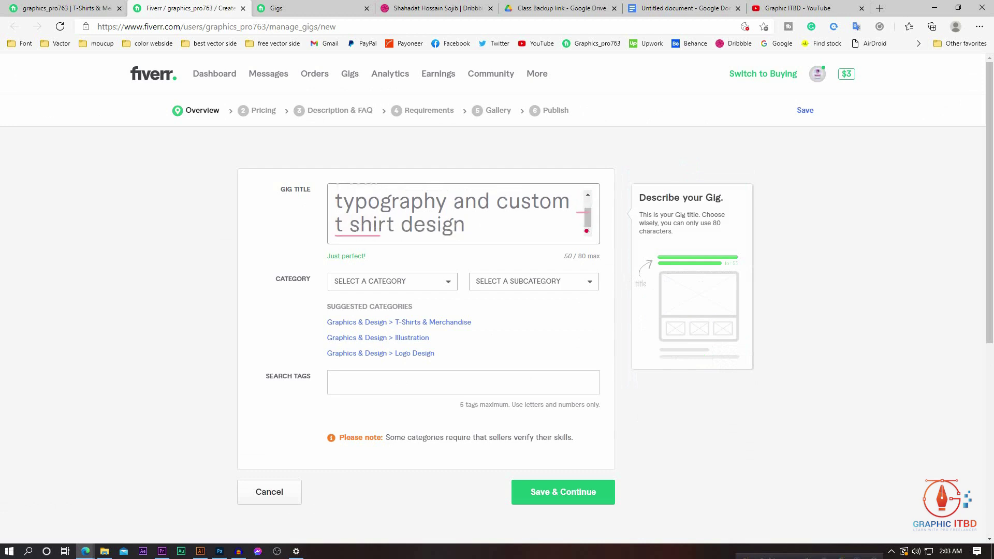
Step: Set the gig category to Graphics & Design with the subcategory T-Shirts & Merchandise
mouse_move(389, 281)
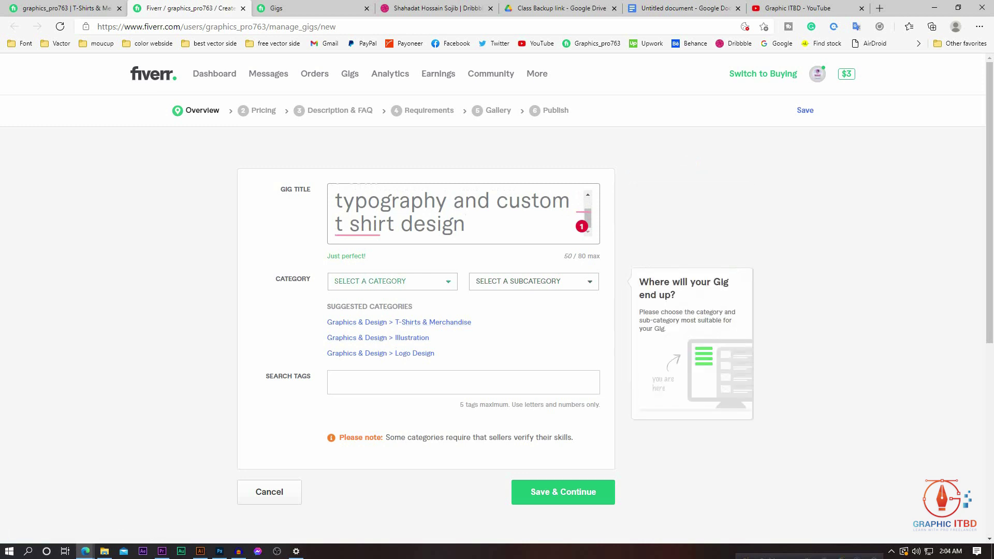
click(393, 282)
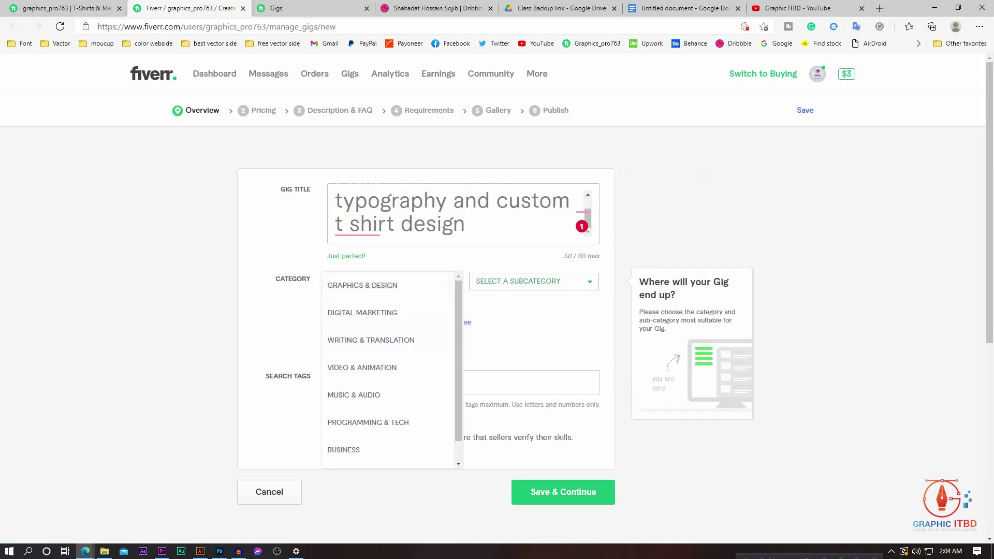
click(381, 353)
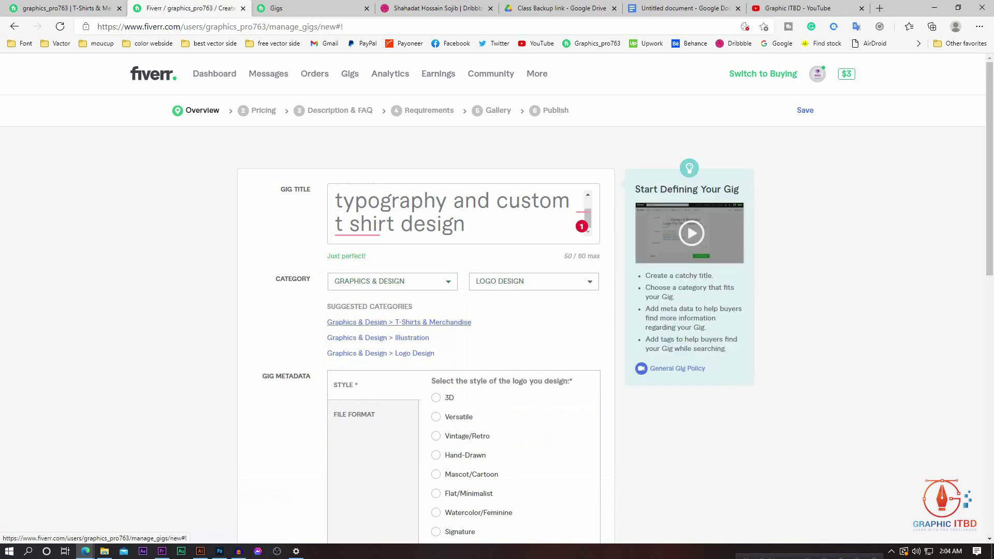
click(399, 322)
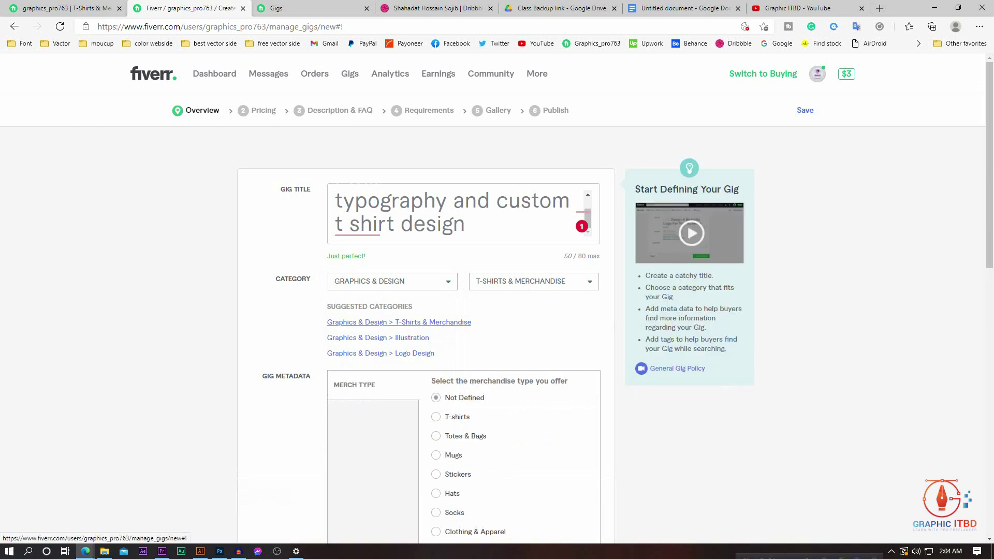
Step: Choose T-shirts as the merchandise type in the gig metadata and review the rest of the form
scroll(394, 290, down, 1)
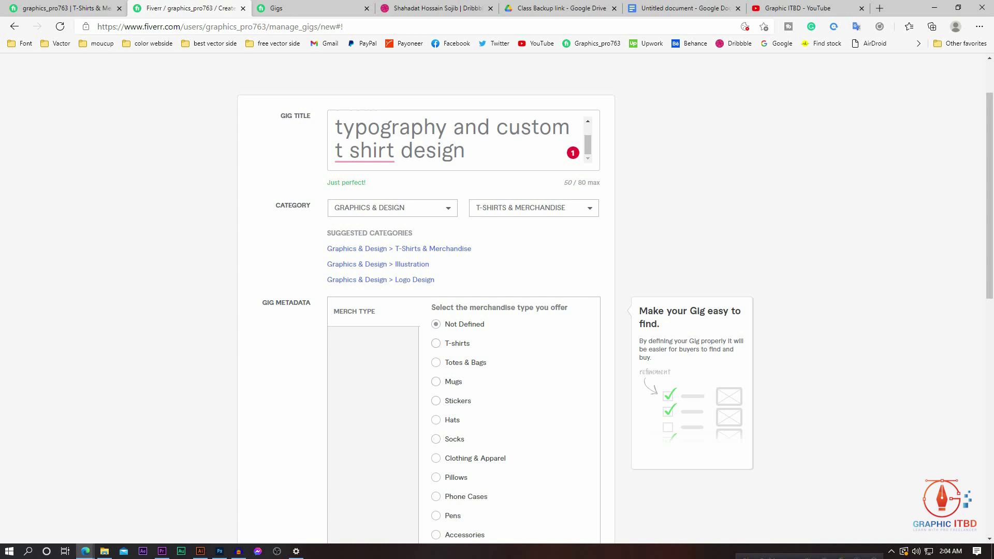
click(436, 343)
scroll(441, 343, down, 3)
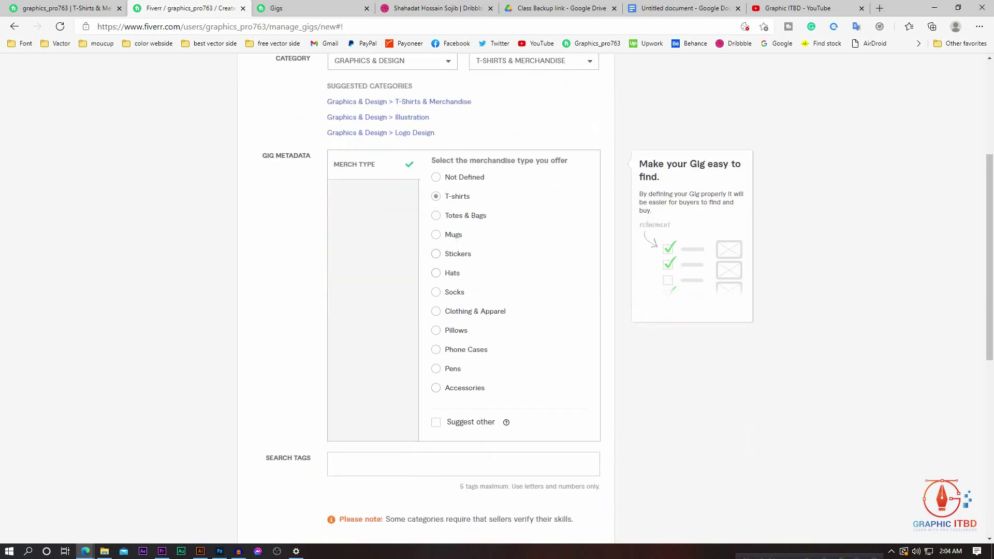
scroll(445, 422, up, 1)
scroll(446, 422, down, 3)
scroll(446, 422, up, 6)
scroll(464, 298, down, 6)
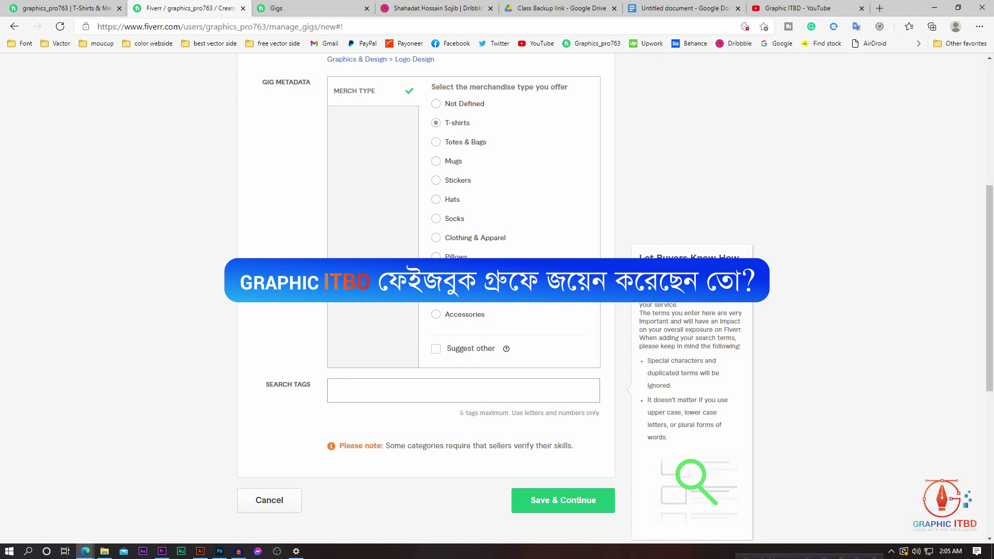
Step: Switch to the Google Docs document and copy its first tag, "T-shirt design"
click(679, 8)
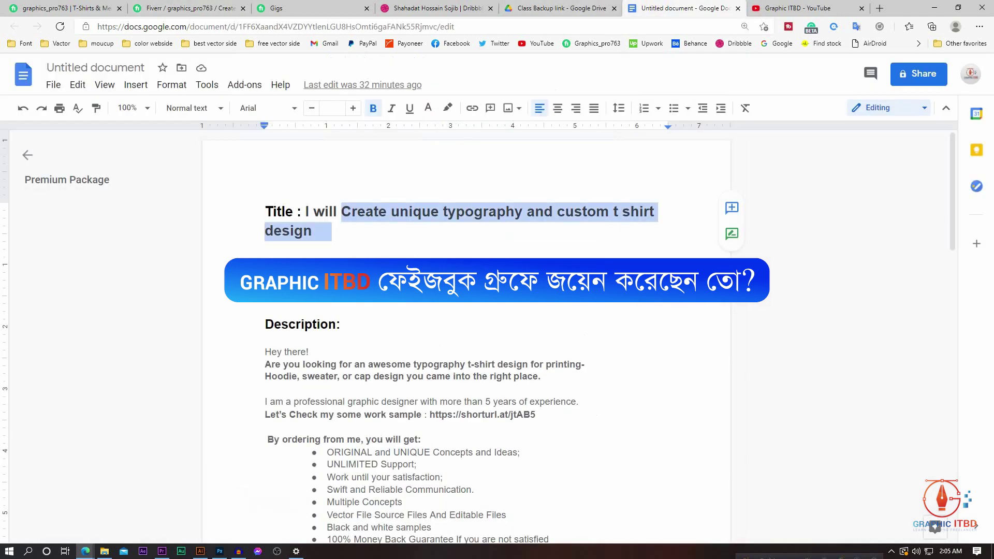
click(466, 272)
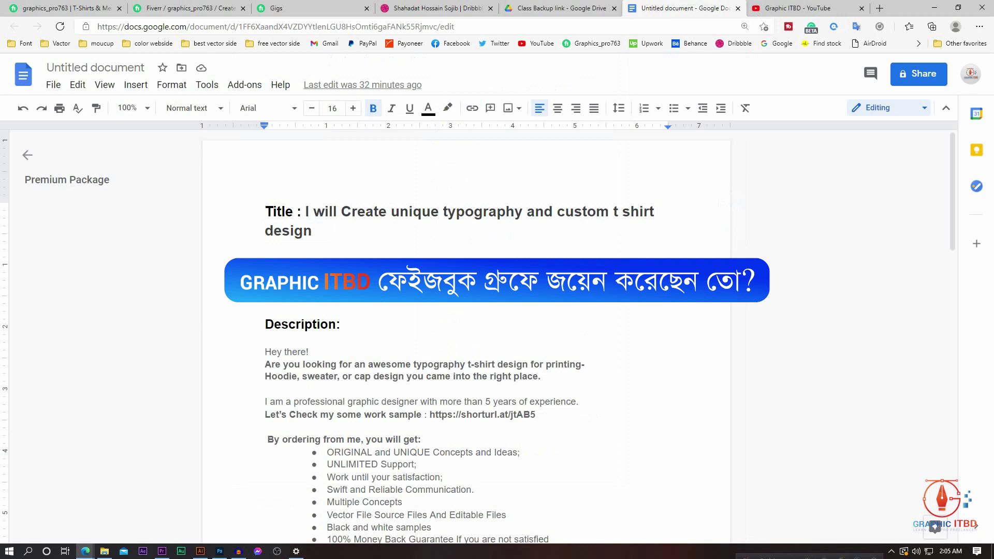
drag(394, 270, 297, 269)
right_click(299, 272)
click(335, 194)
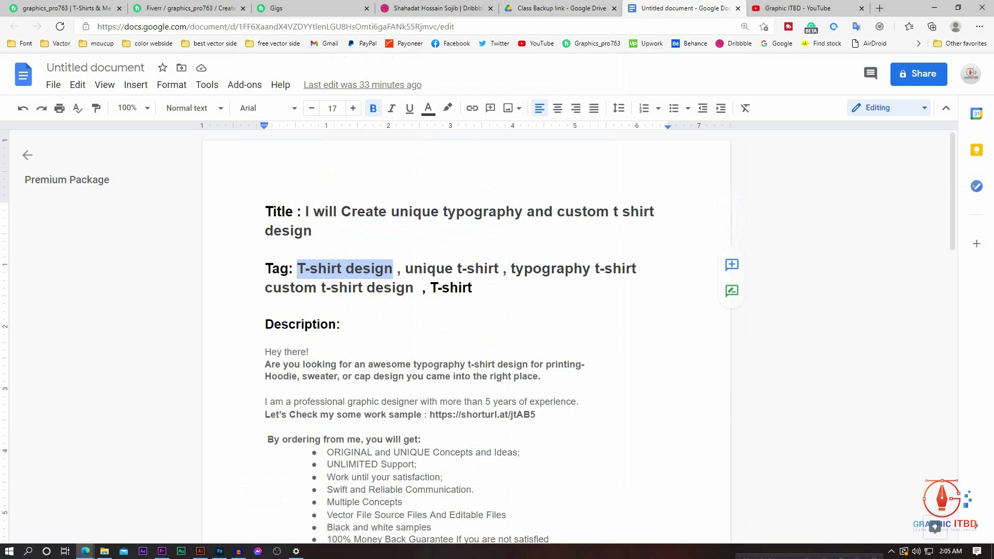
Step: Replace the hyphen in the document's first tag with a space so it reads "T shirt design"
click(318, 270)
key(Left)
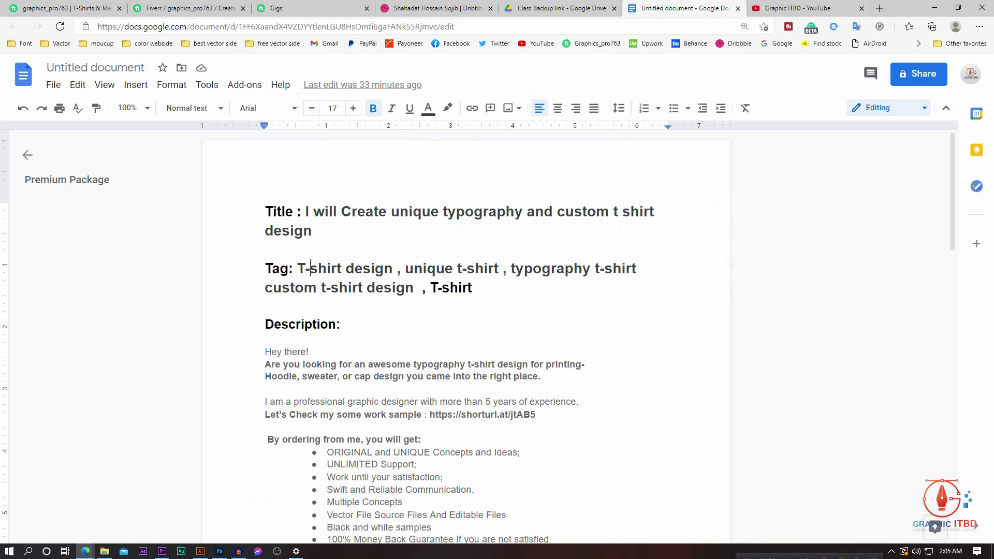
key(BackSpace)
Step: Copy the edited tag "T shirt design" and add it as a search tag in the Fiverr gig form
drag(393, 270, 298, 270)
right_click(316, 268)
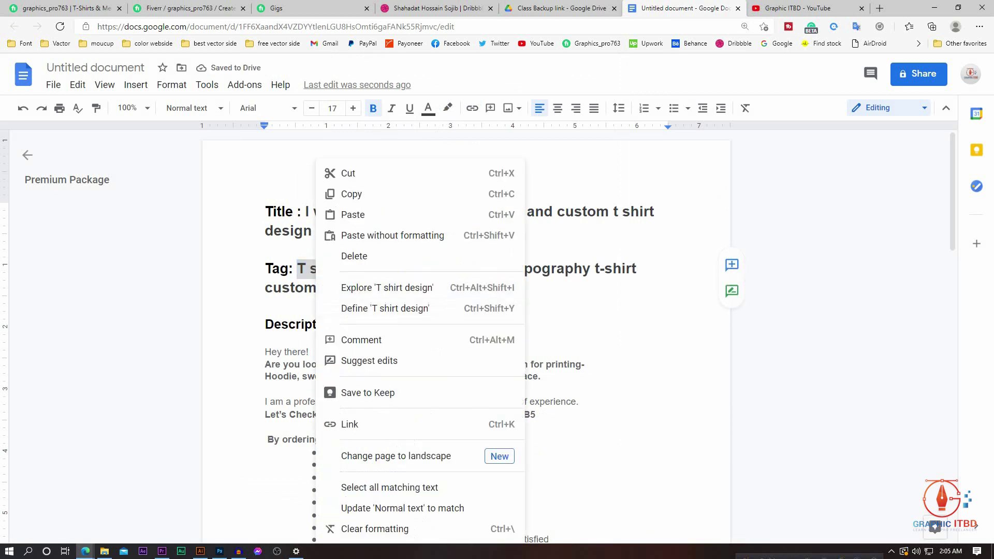
click(352, 194)
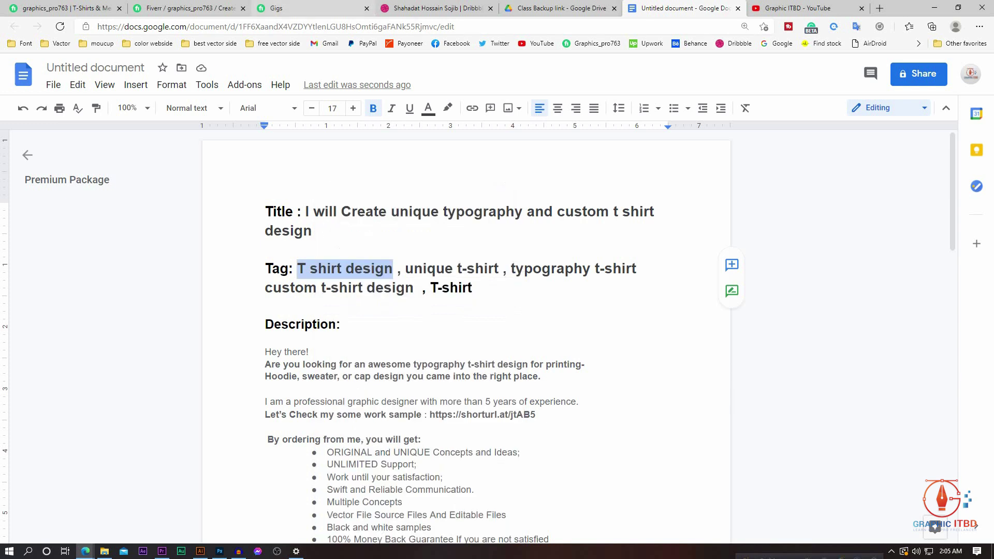
click(311, 8)
click(189, 8)
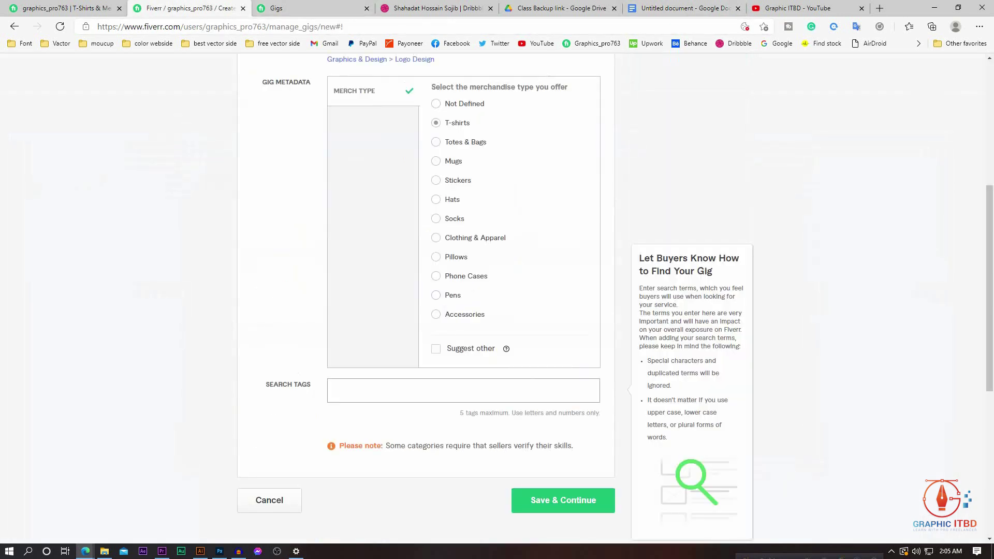
key(ctrl+v)
key(Return)
Step: Close the Gigs browser page and place the Google Docs page directly beside the gig form in the browser's order
click(367, 9)
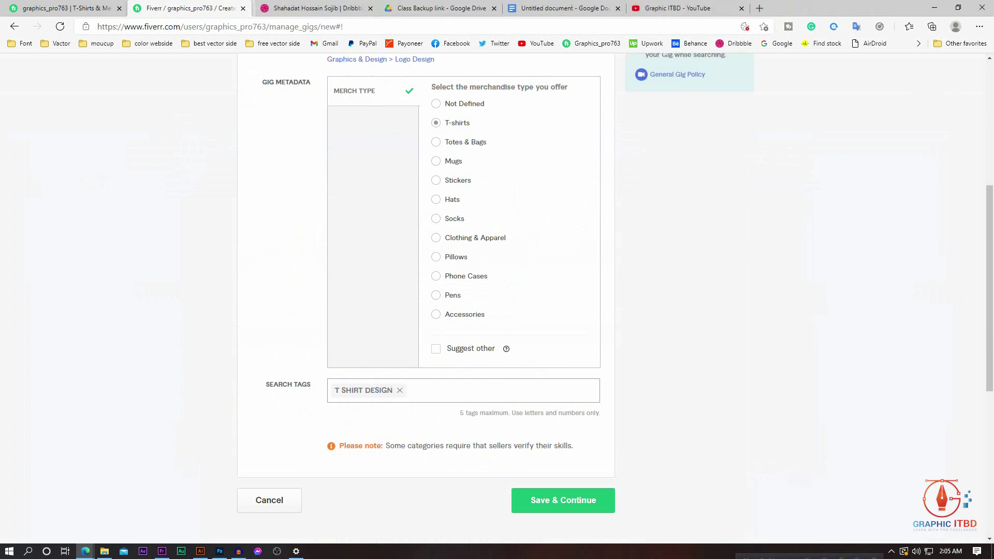
click(564, 8)
drag(565, 8, 320, 8)
Step: Copy the tag "unique t-shirt" from the document and add it to the gig's search tags
scroll(466, 337, down, 1)
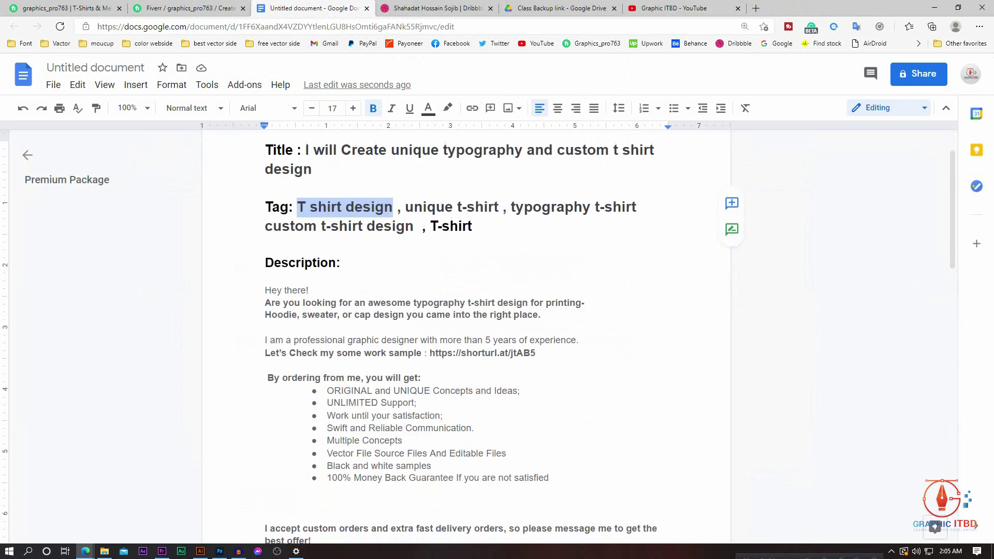
drag(498, 207, 405, 207)
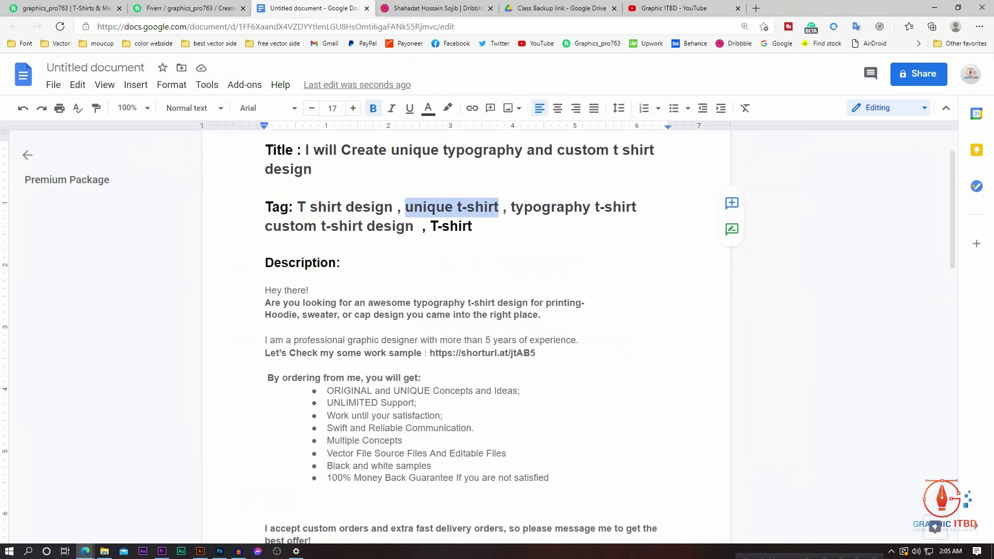
right_click(421, 207)
click(456, 193)
click(186, 8)
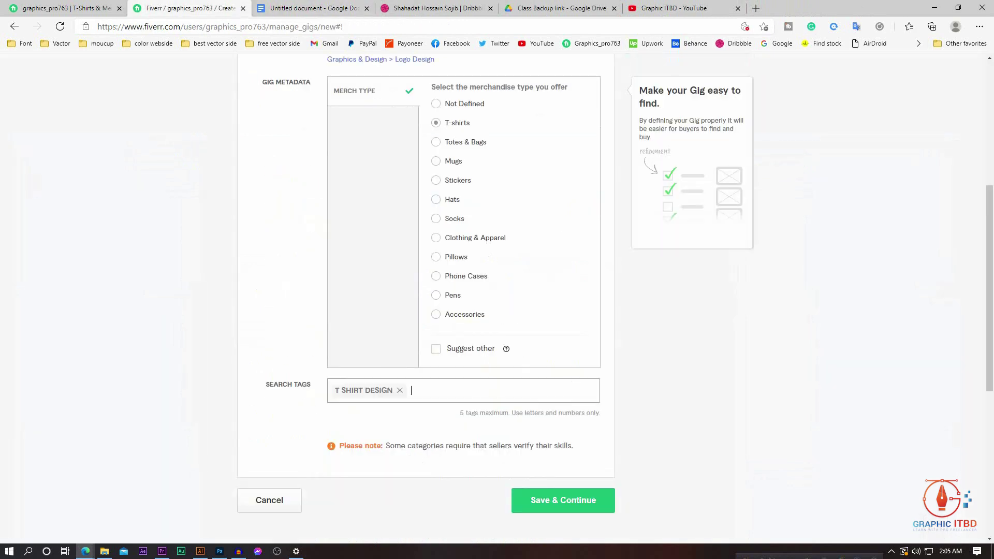
key(ctrl+v)
key(Return)
Step: Copy the tag "typography t-shirt" from the document and add it to the gig's search tags
key(ctrl+Tab)
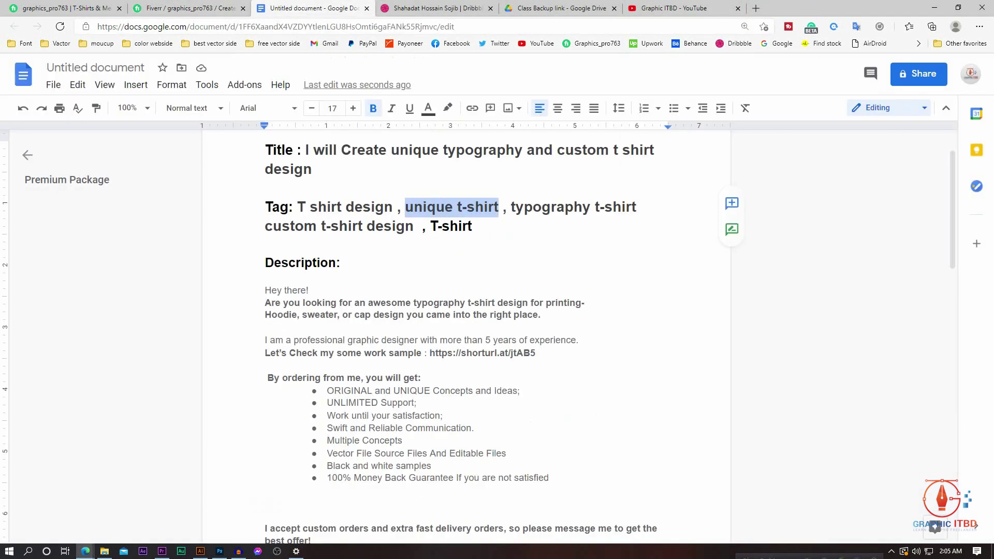
drag(512, 207, 637, 208)
right_click(629, 208)
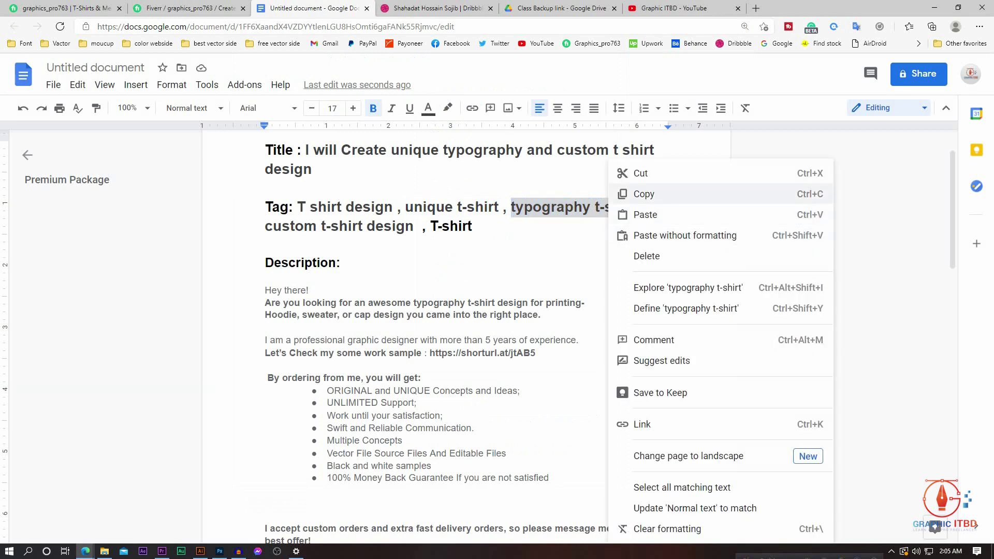
click(647, 193)
click(186, 8)
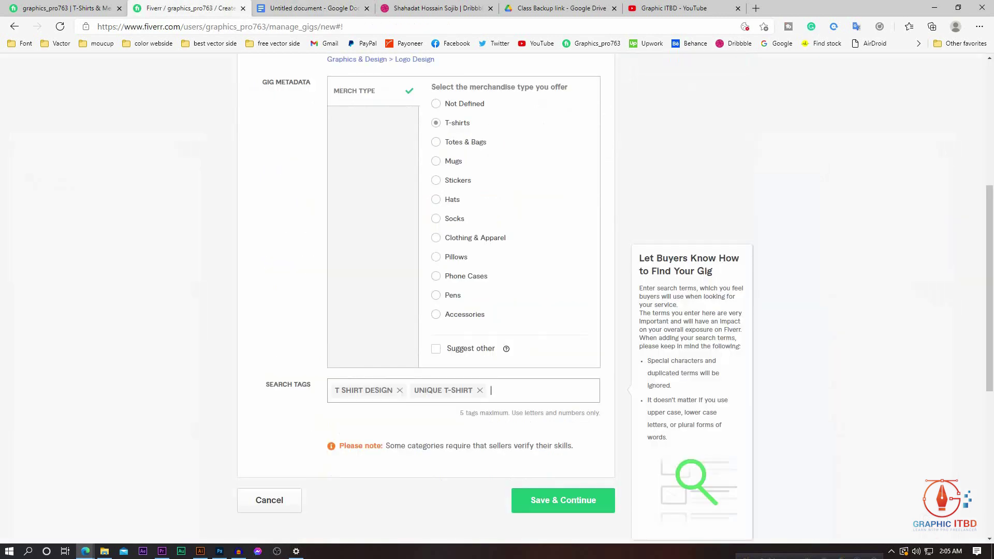
key(ctrl+v)
key(Return)
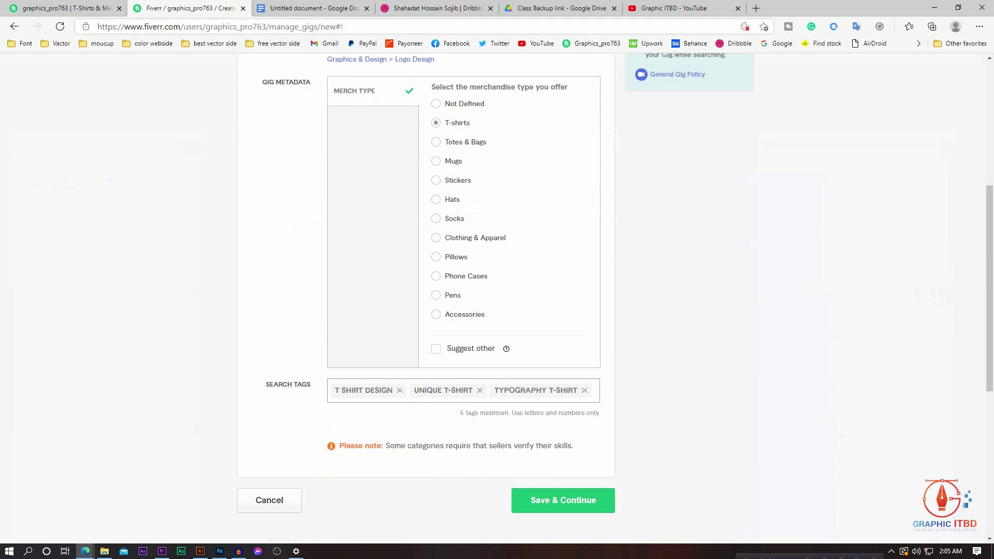
Step: Copy the tag "custom t-shirt design" from the document and add it to the gig's search tags
click(311, 8)
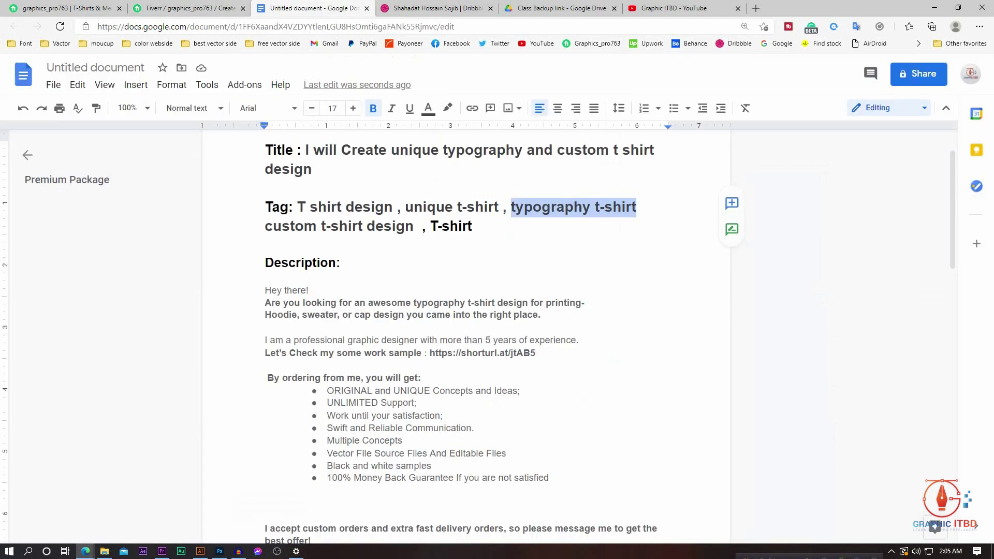
drag(265, 226, 414, 226)
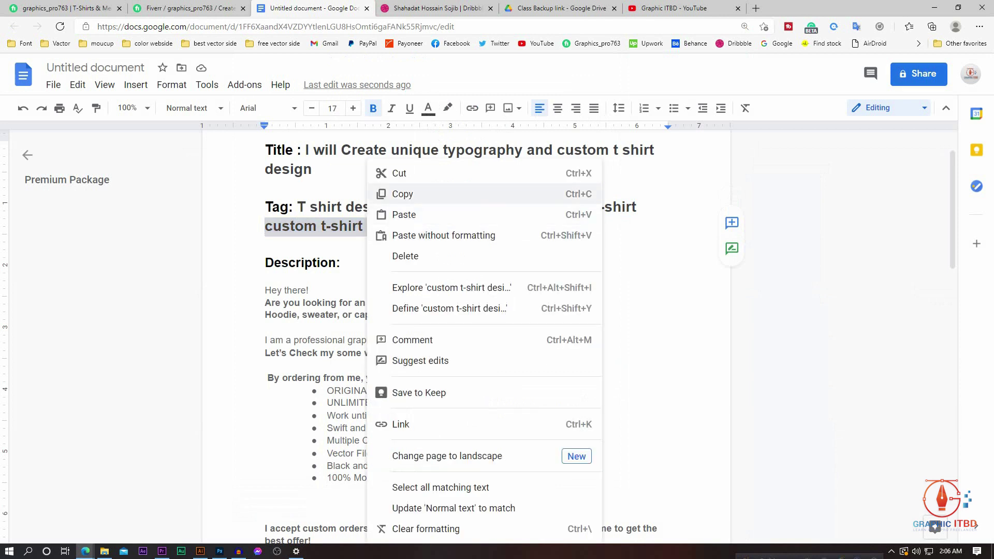
click(402, 194)
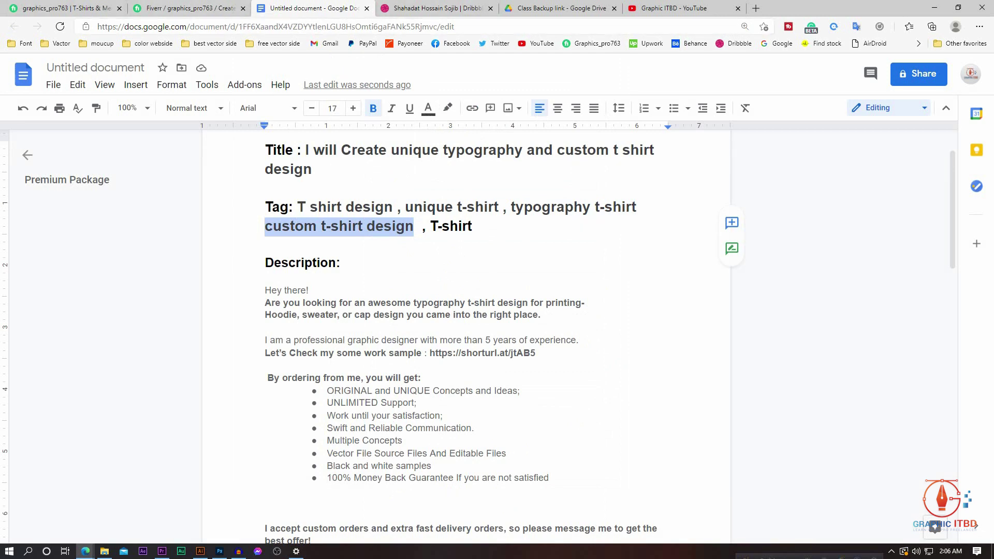
click(189, 8)
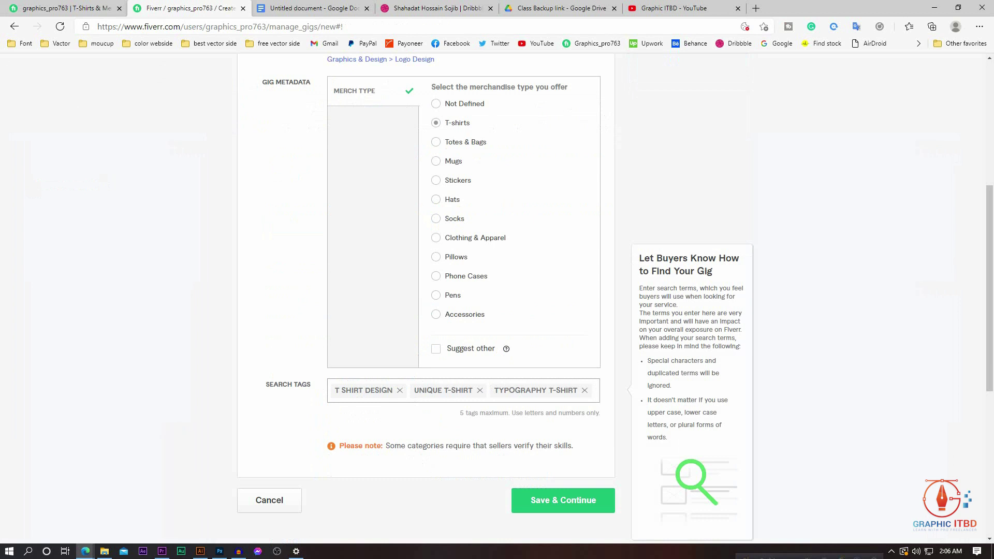
key(ctrl+v)
key(Return)
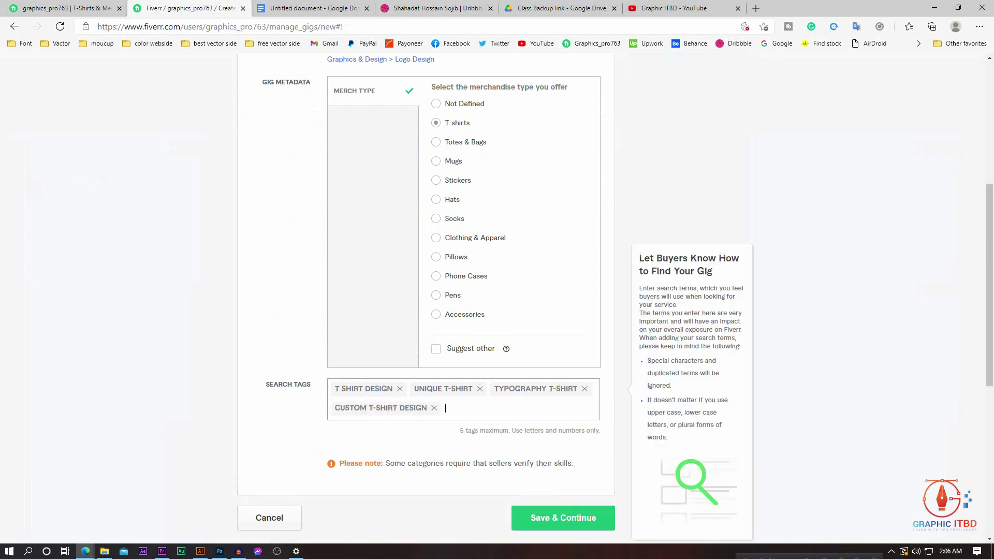
Step: Copy the tag "T-shirt" from the document and add it to the gig's search tags
click(314, 8)
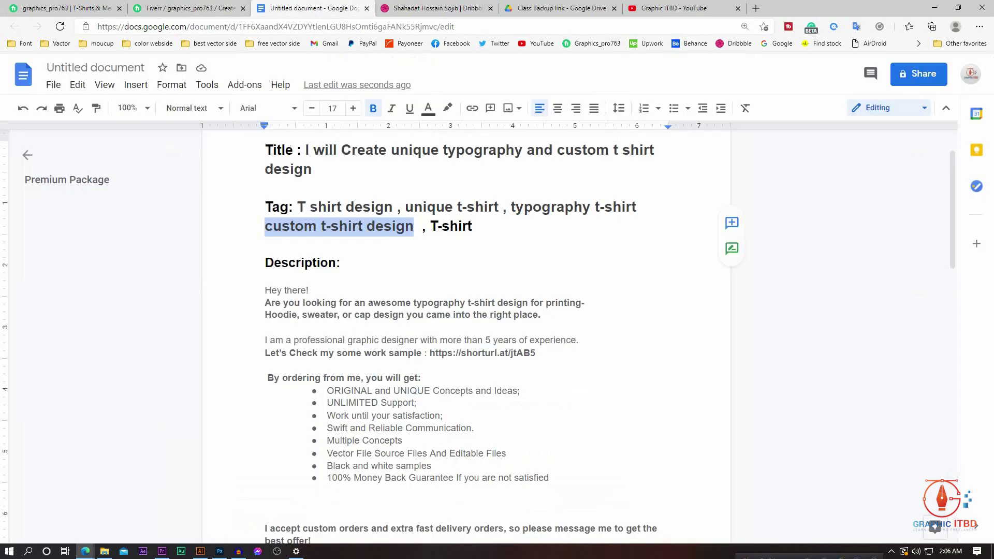
click(190, 8)
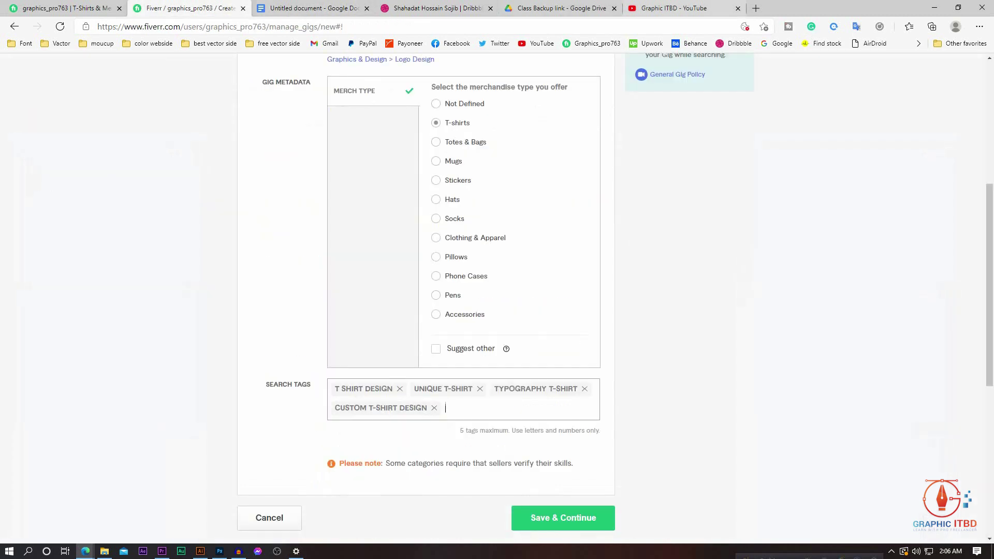
key(ctrl+Tab)
drag(473, 226, 430, 226)
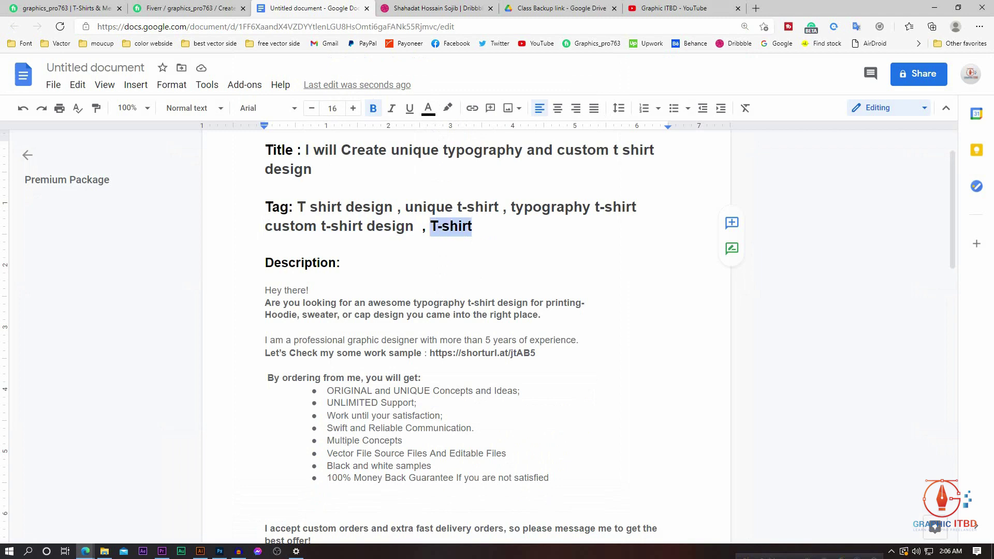
key(ctrl+shift+Tab)
key(ctrl+v)
key(Return)
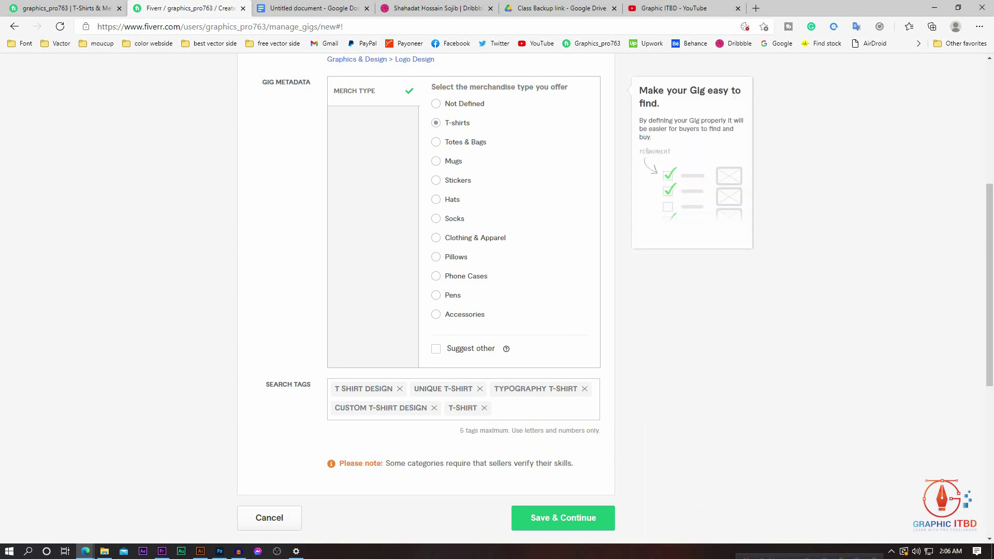
Step: Check the completed overview form and try to save it and continue
scroll(497, 290, up, 3)
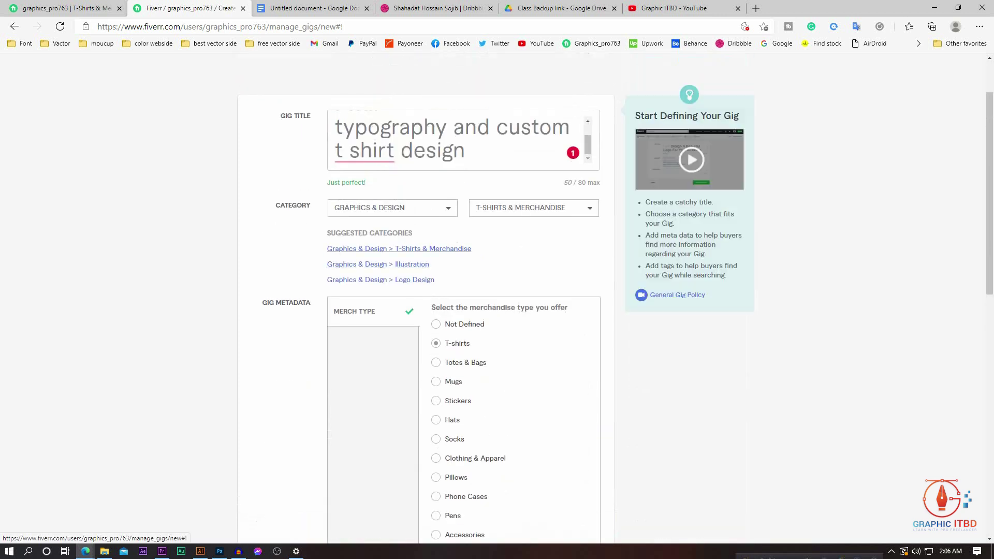
scroll(497, 290, down, 5)
click(564, 373)
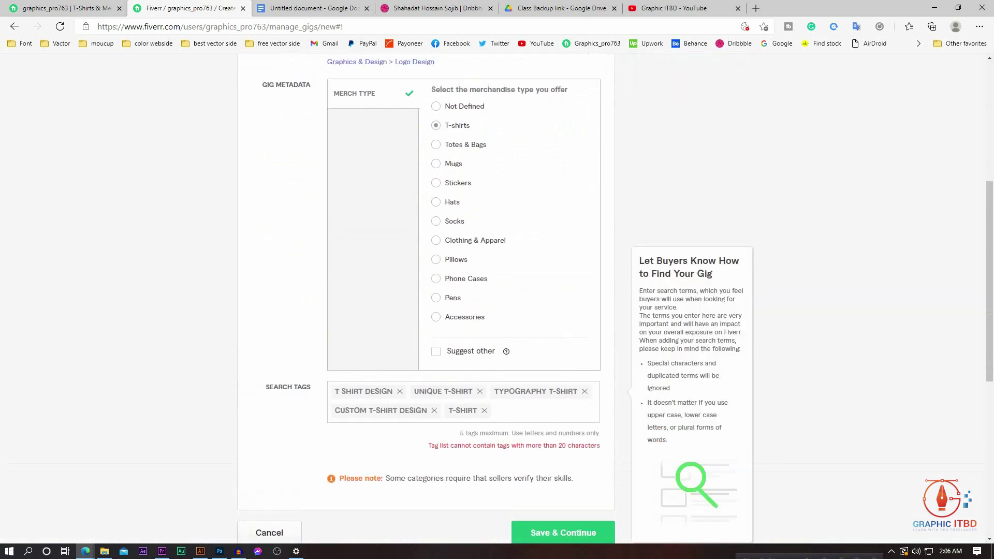
Step: Remove the search tags "custom t-shirt design" and "T-shirt", and enter "T-shirt" again as a tag
double_click(360, 411)
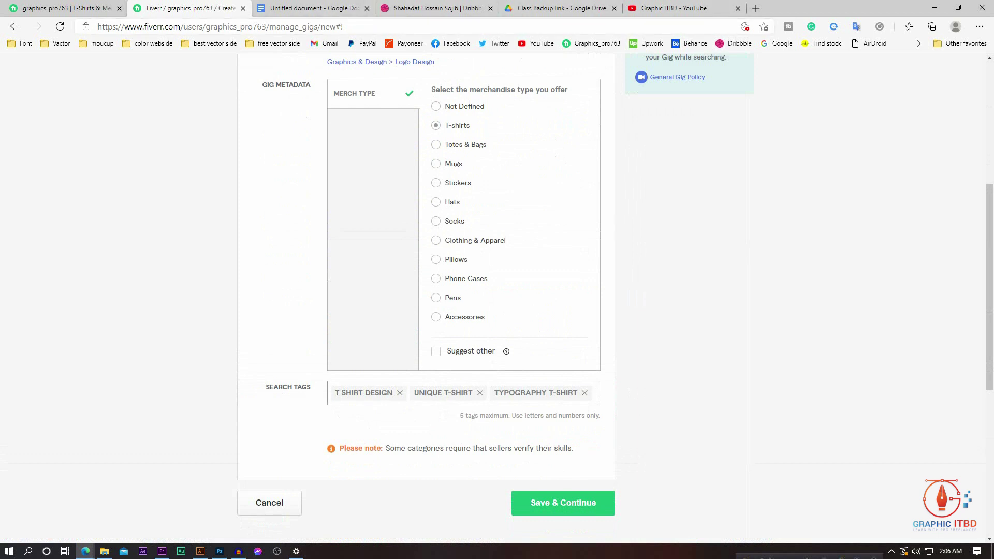
text(T-shirt)
key(Return)
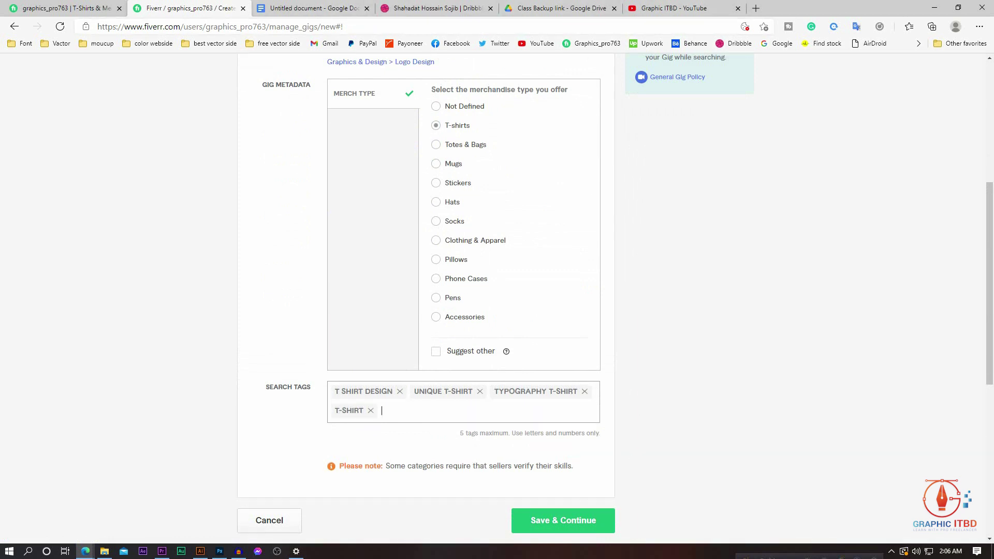
Step: Copy only "custom t-shirt" from the document's tag line, add it as a search tag, and save the gig overview to continue
key(ctrl+Tab)
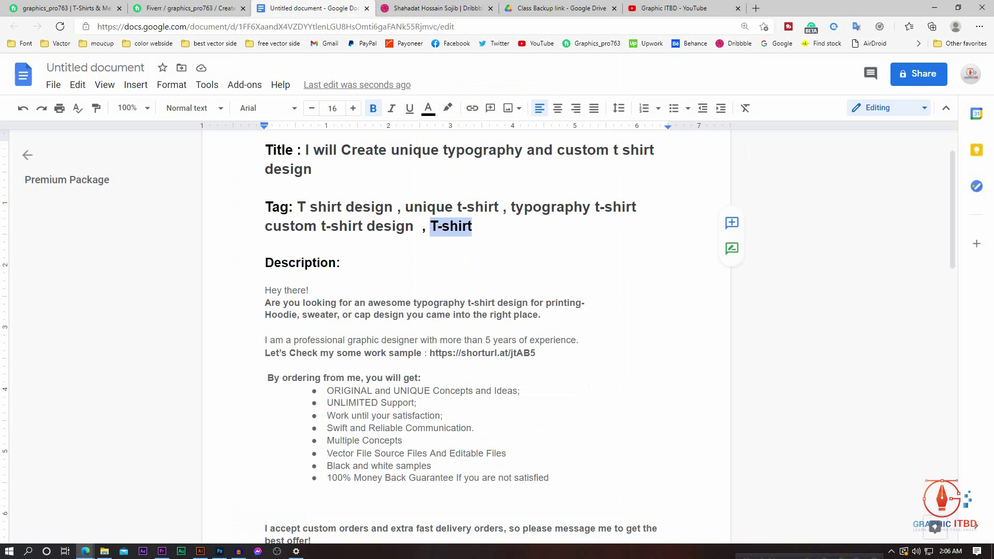
click(331, 226)
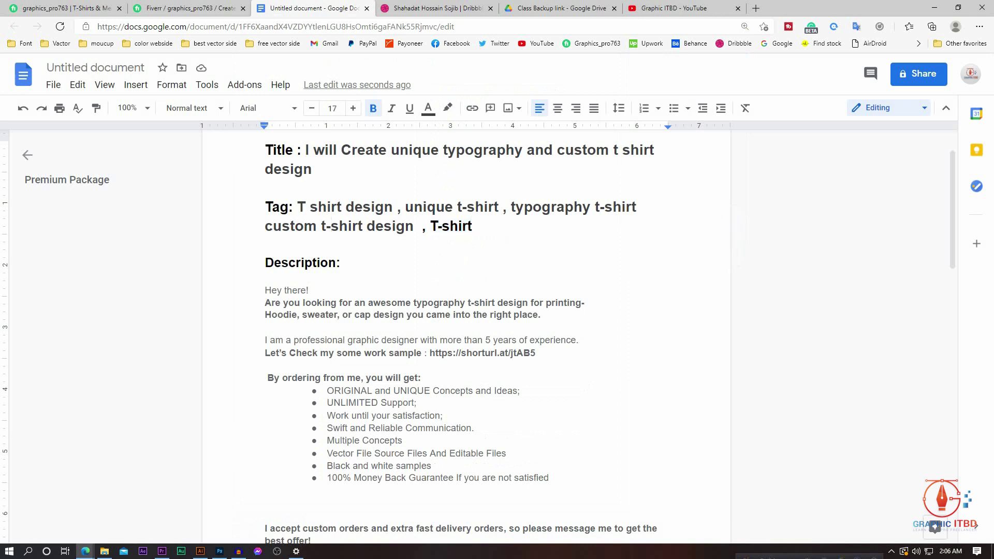
key(shift+Left)
key(shift+Left)
key(shift+Left)
key(shift+Left)
key(shift+Left)
key(shift+Left)
key(shift+Left)
key(shift+Left)
key(shift+Left)
key(shift+Left)
key(shift+Left)
key(shift+Left)
key(shift+Left)
key(shift+Left)
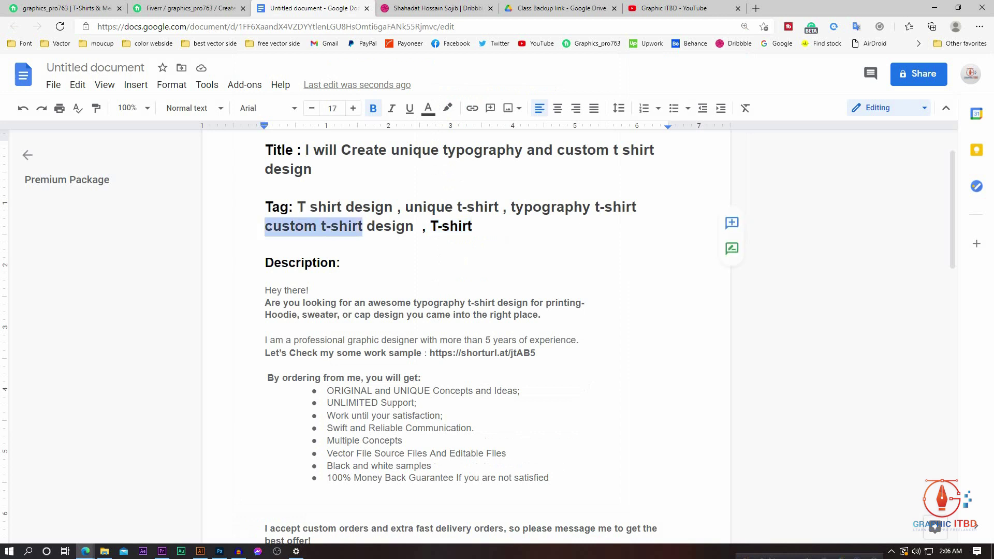
key(ctrl+shift+Tab)
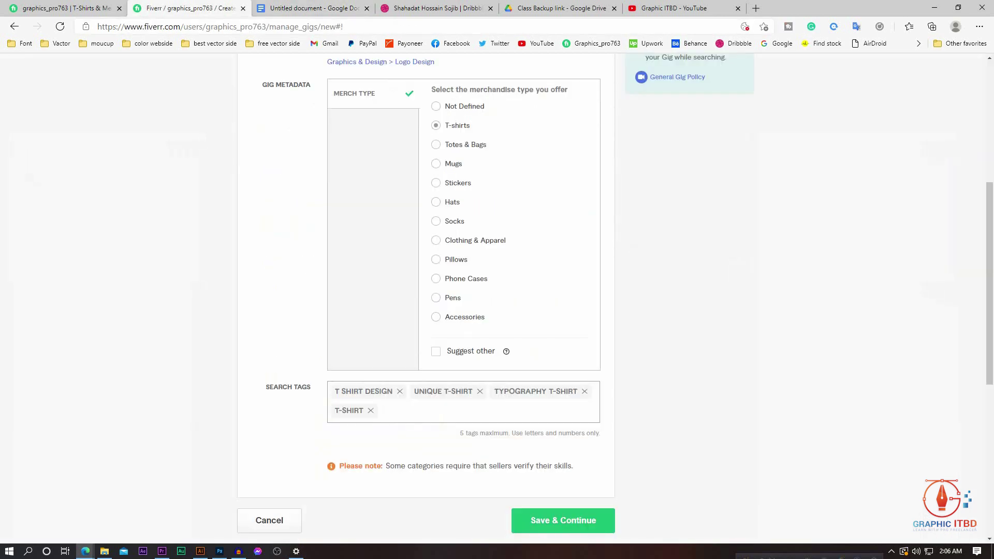
key(ctrl+v)
key(Return)
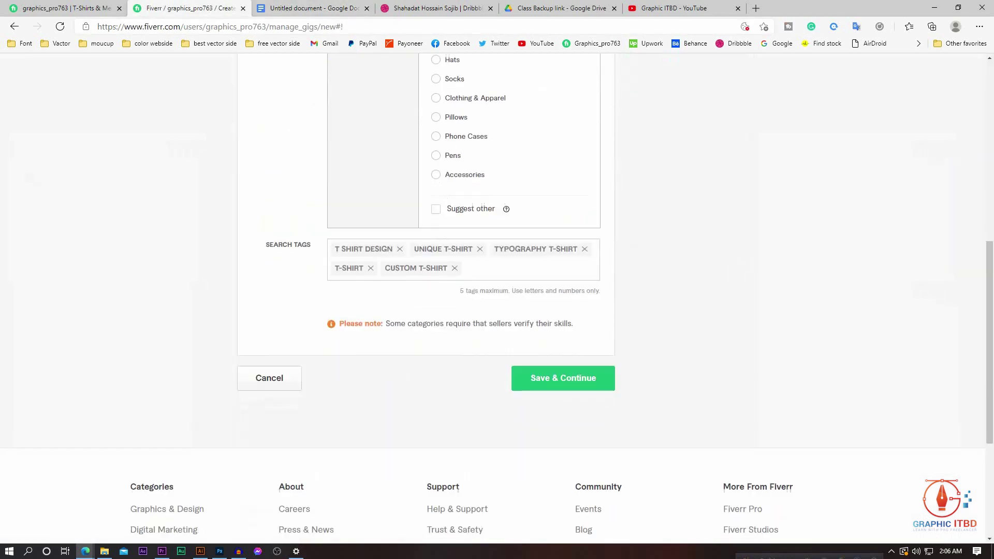
scroll(493, 298, down, 3)
click(564, 374)
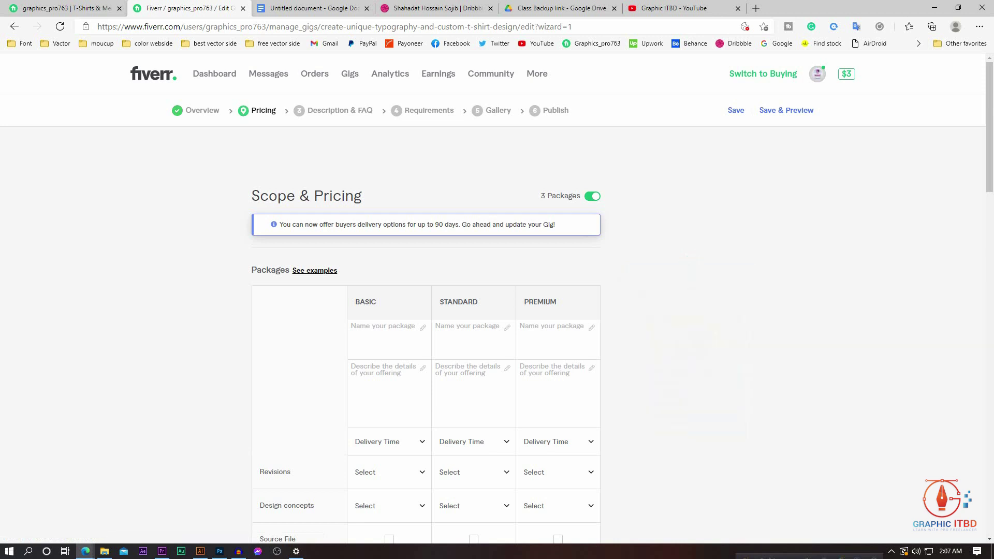
Step: Examine the Scope & Pricing package table, including its name and description fields and the three package tiers
scroll(497, 295, down, 2)
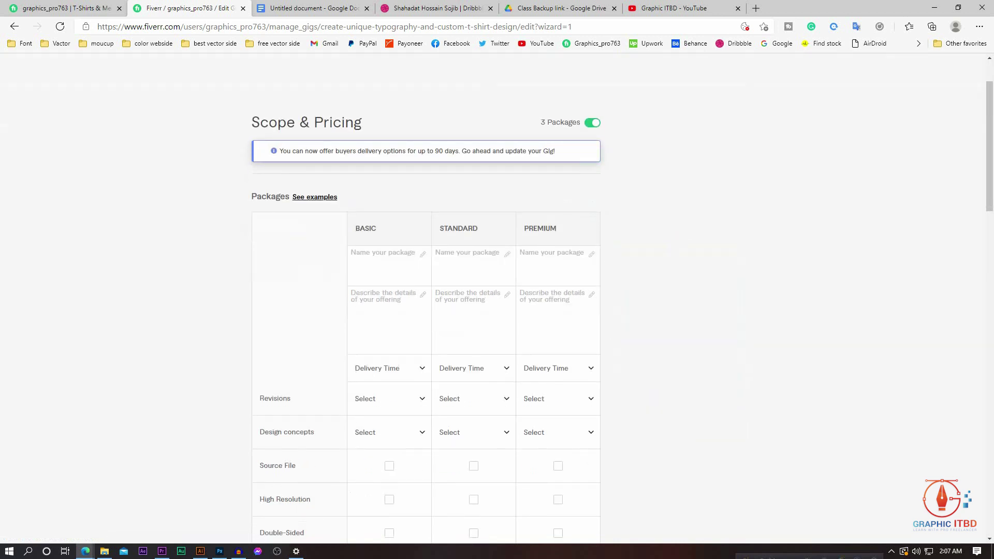
scroll(474, 326, down, 1)
scroll(474, 326, up, 1)
click(386, 261)
click(386, 310)
click(383, 262)
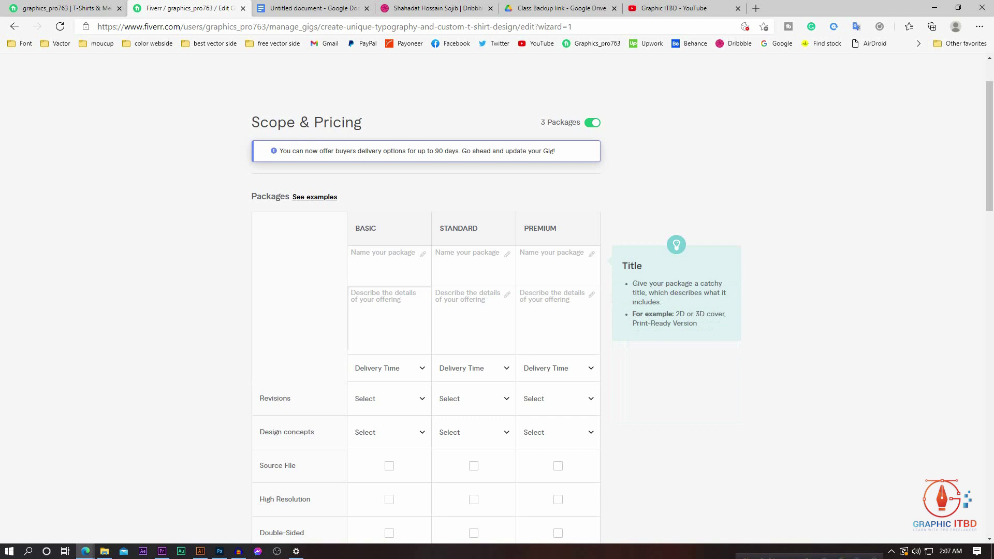
drag(480, 229, 437, 229)
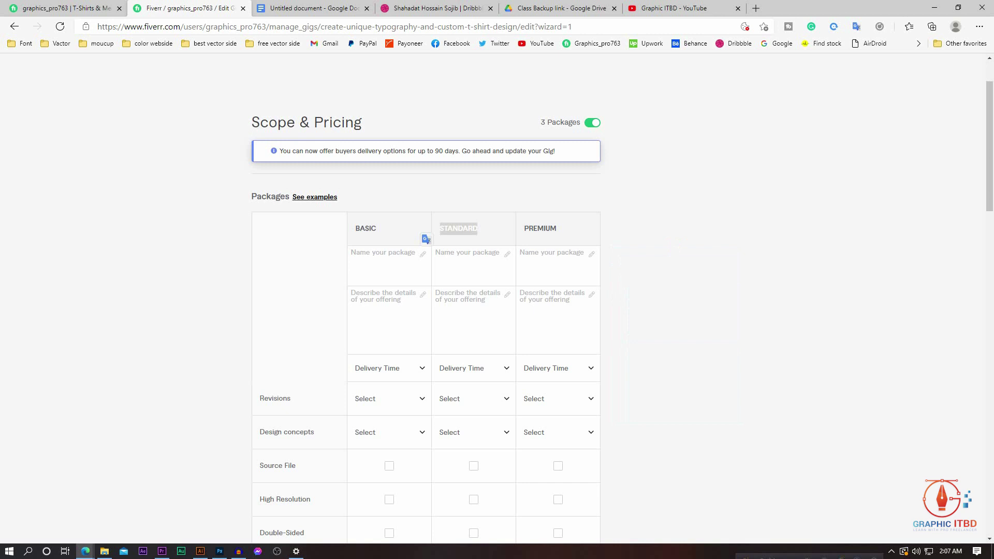
scroll(466, 269, down, 3)
scroll(466, 270, up, 3)
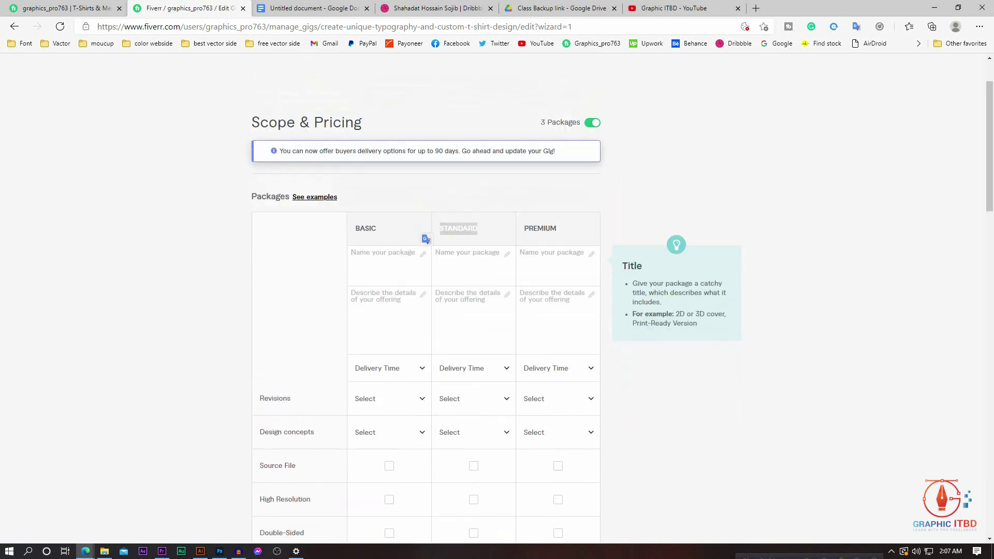
Step: Copy the heading "Basic Package" from the document's gig pricing section and enter it as the Basic tier's name
key(ctrl+Tab)
scroll(466, 336, down, 9)
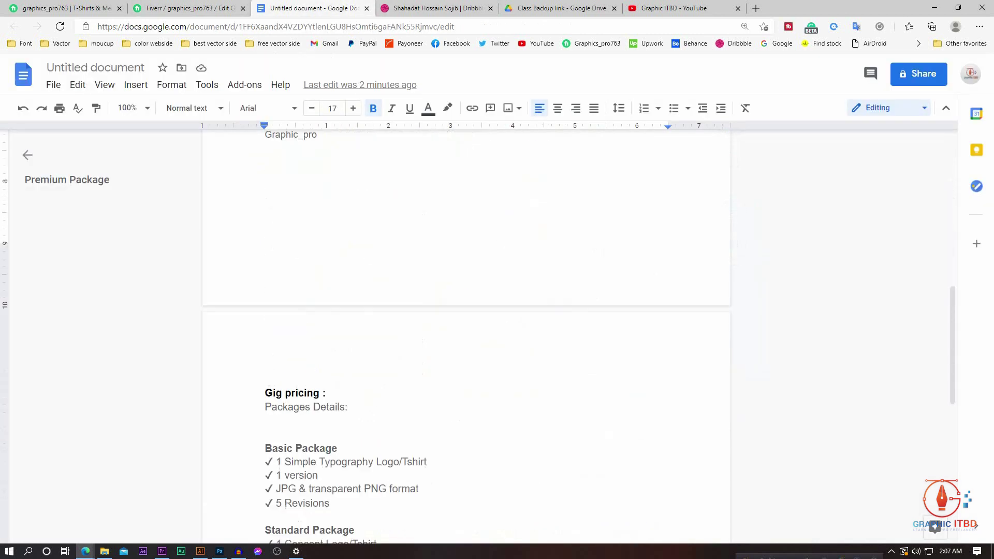
scroll(466, 336, down, 3)
drag(337, 284, 264, 284)
right_click(292, 284)
click(311, 193)
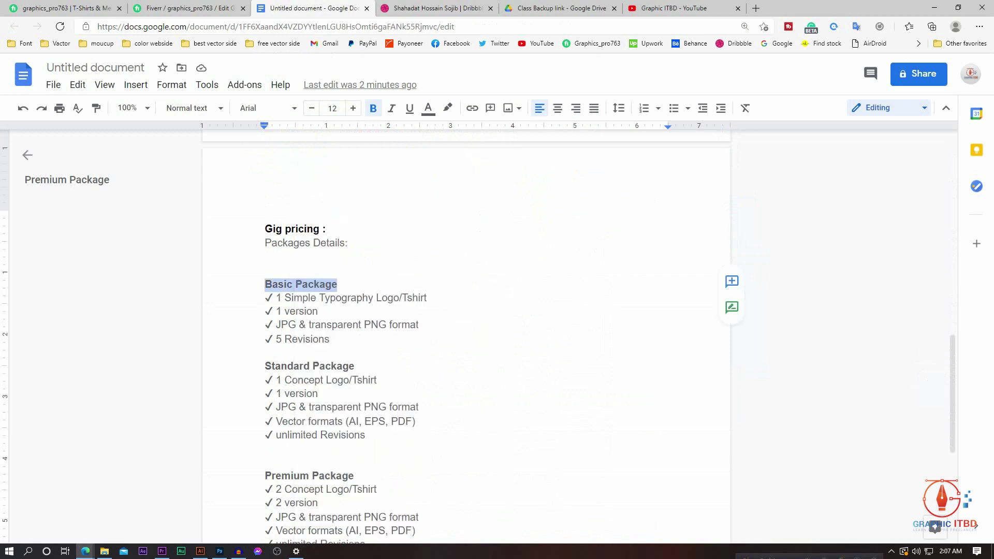
key(ctrl+shift+Tab)
click(382, 257)
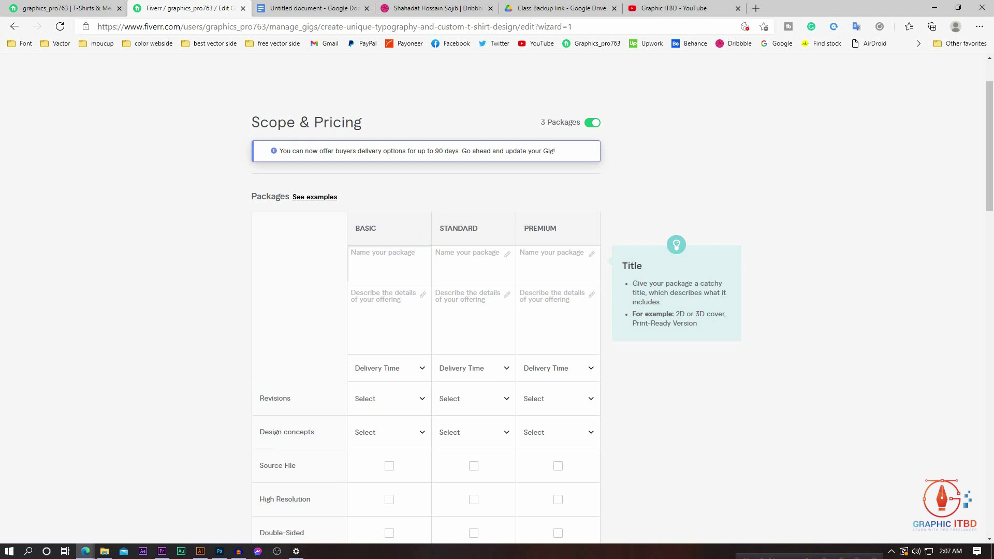
key(ctrl+v)
Step: Copy the document's Basic Package checklist into the Basic tier's description and delete "Logo/" from its first line
key(ctrl+Tab)
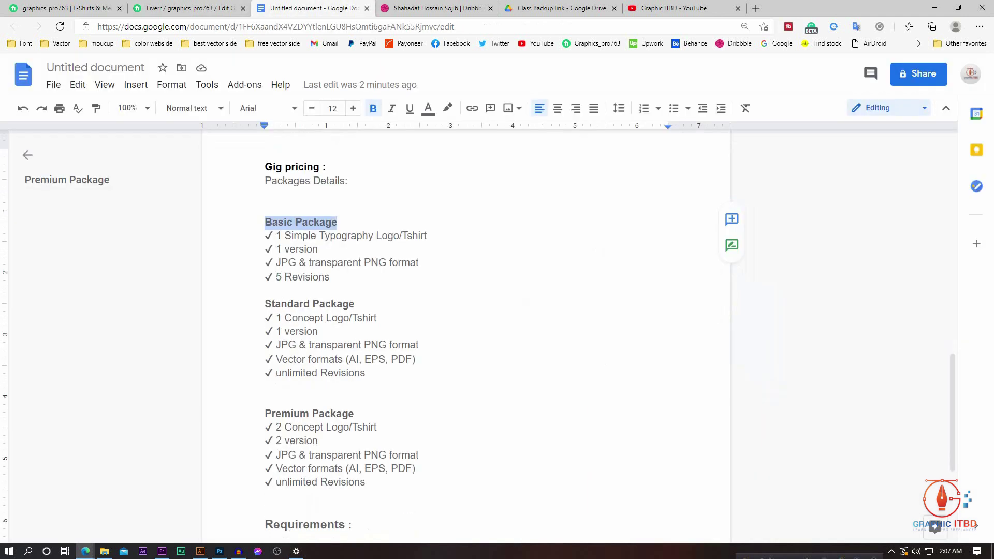
key(ctrl+shift+Tab)
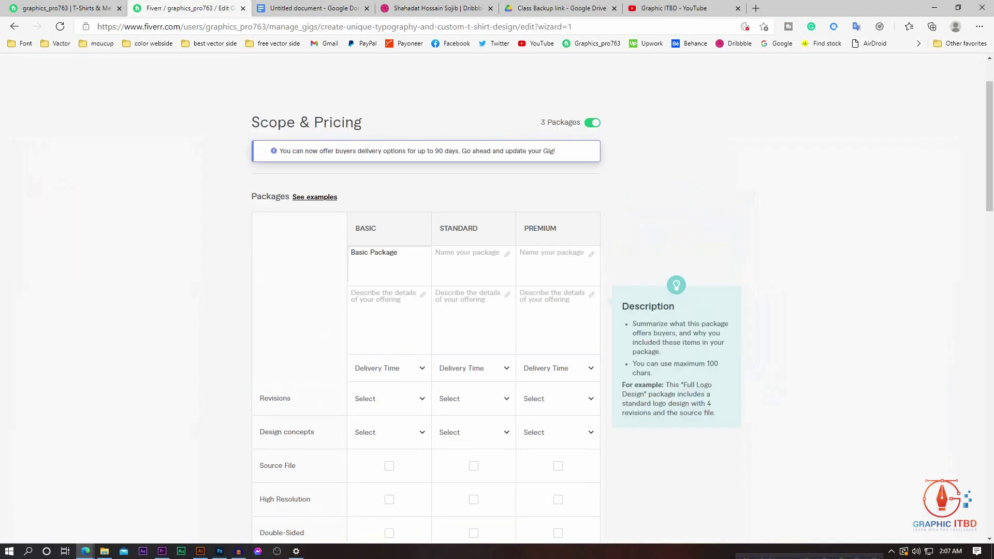
key(ctrl+Tab)
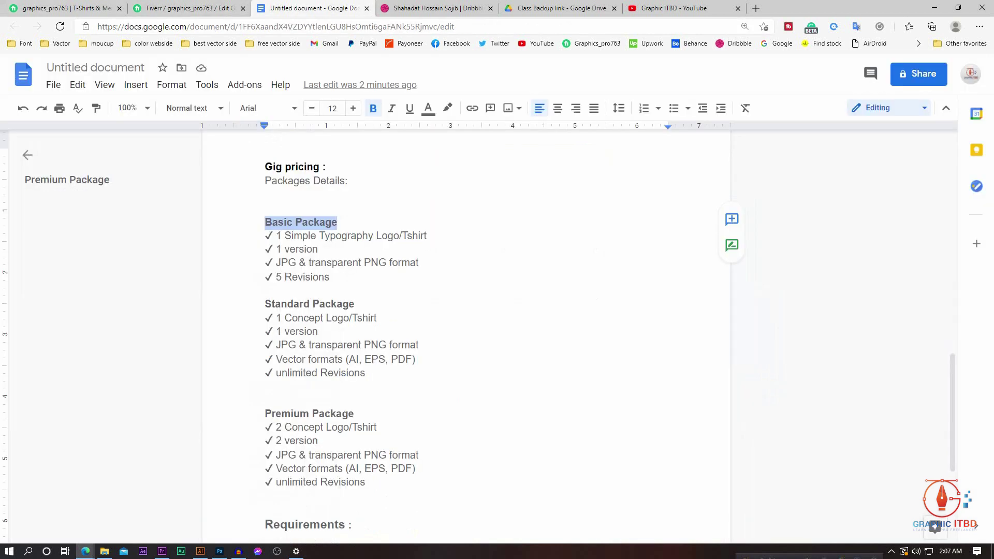
drag(330, 277, 264, 237)
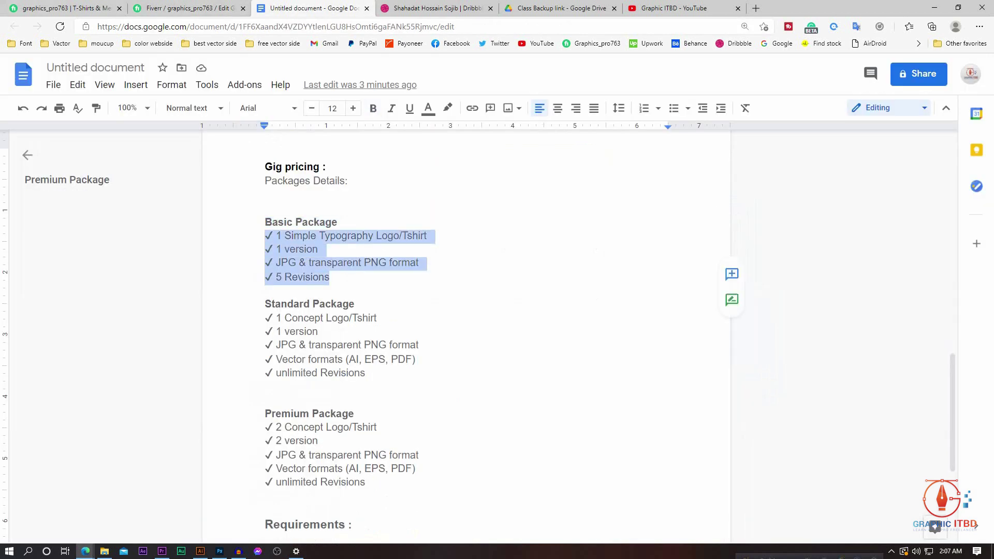
key(ctrl+shift+Tab)
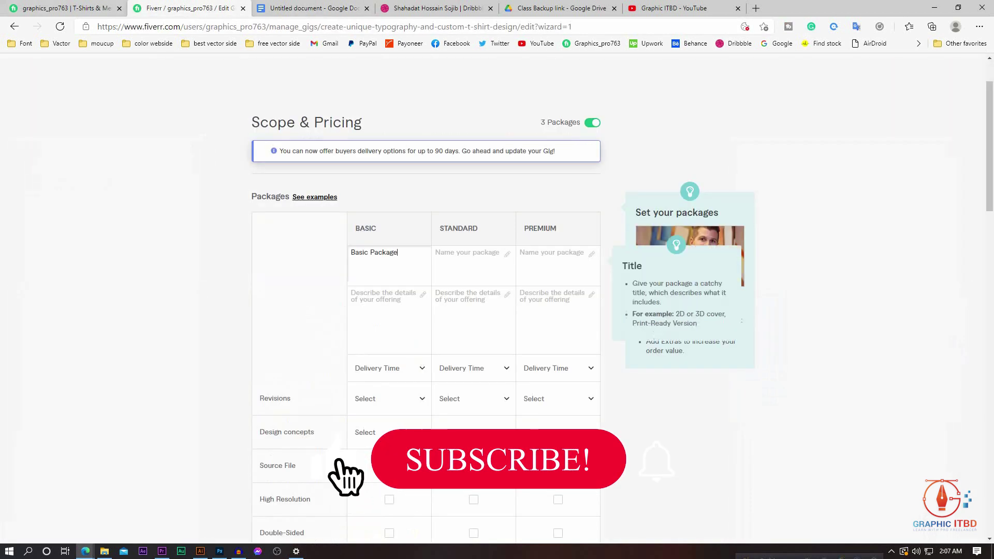
key(ctrl+v)
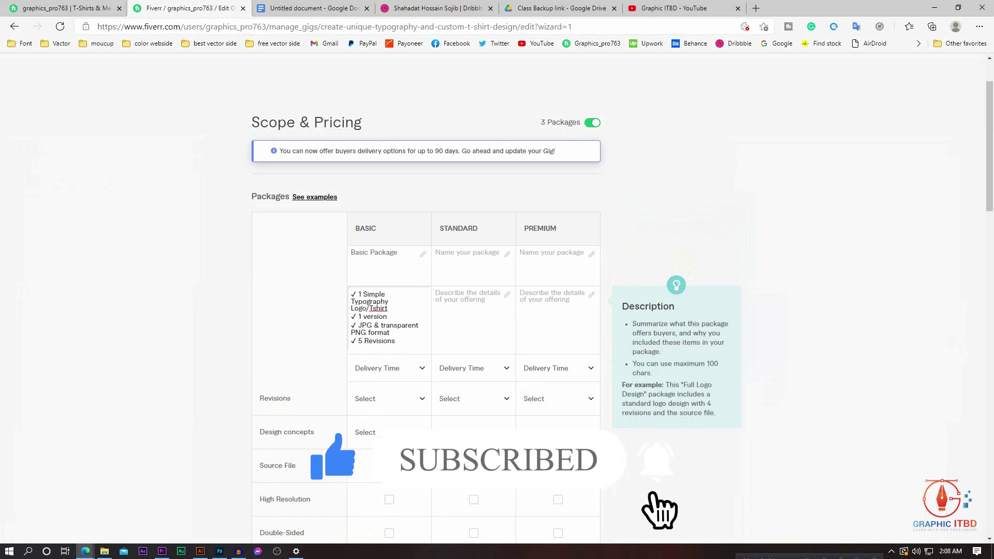
drag(368, 308, 352, 308)
key(BackSpace)
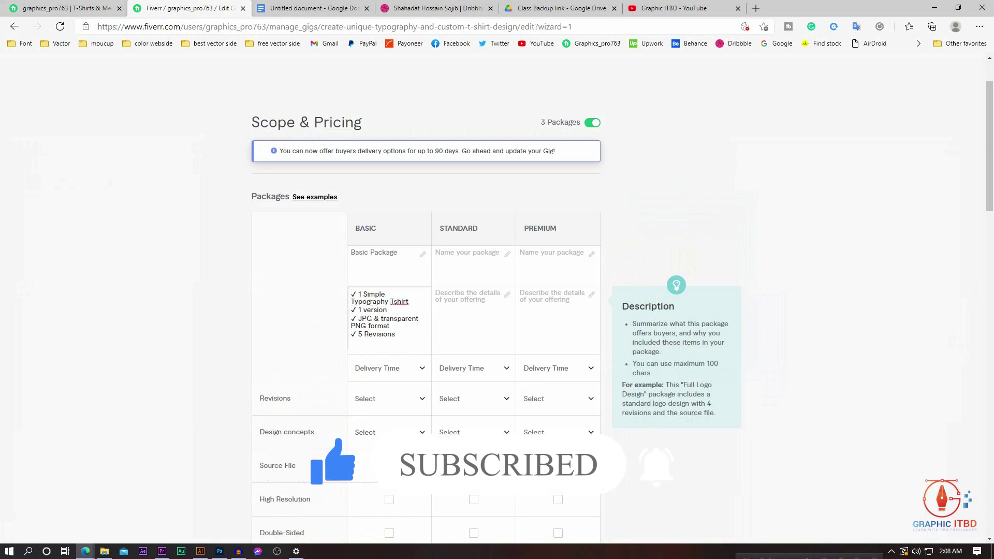
Step: Set the Basic package's delivery time to 2 days Delivery
scroll(392, 228, down, 2)
click(389, 294)
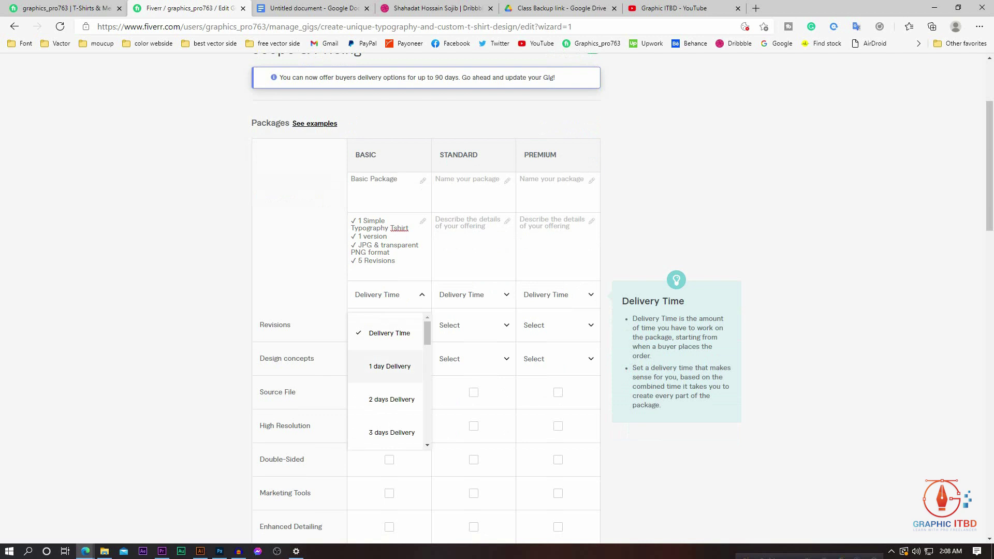
click(389, 399)
scroll(425, 311, down, 2)
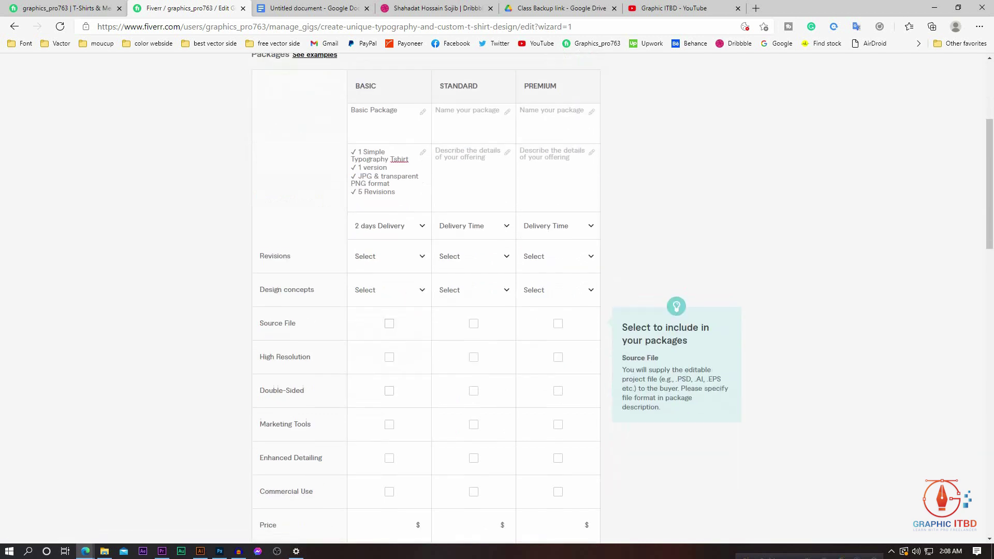
Step: Set the Basic package's number of revisions to 5
click(389, 252)
key(Down)
key(Down)
key(Down)
key(Down)
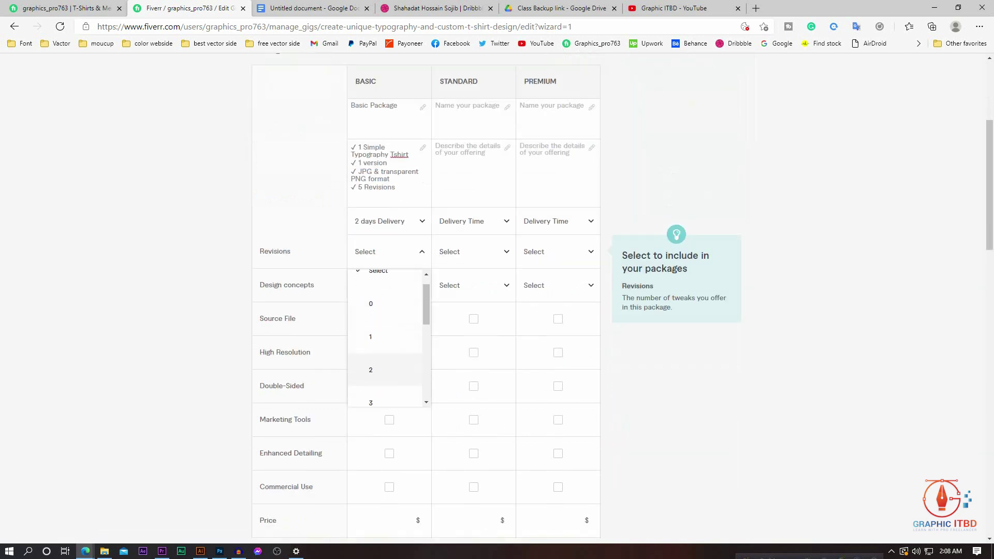
scroll(388, 368, down, 4)
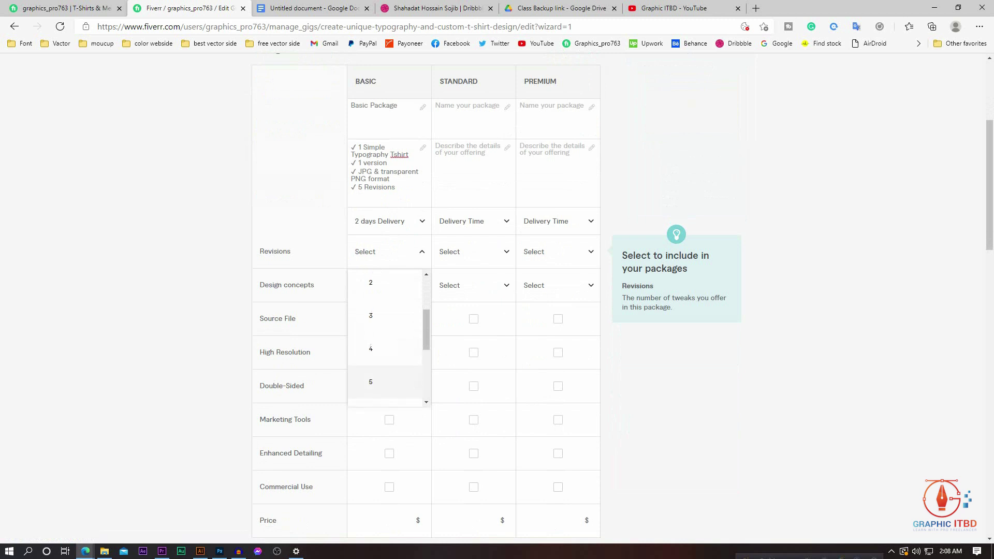
click(388, 366)
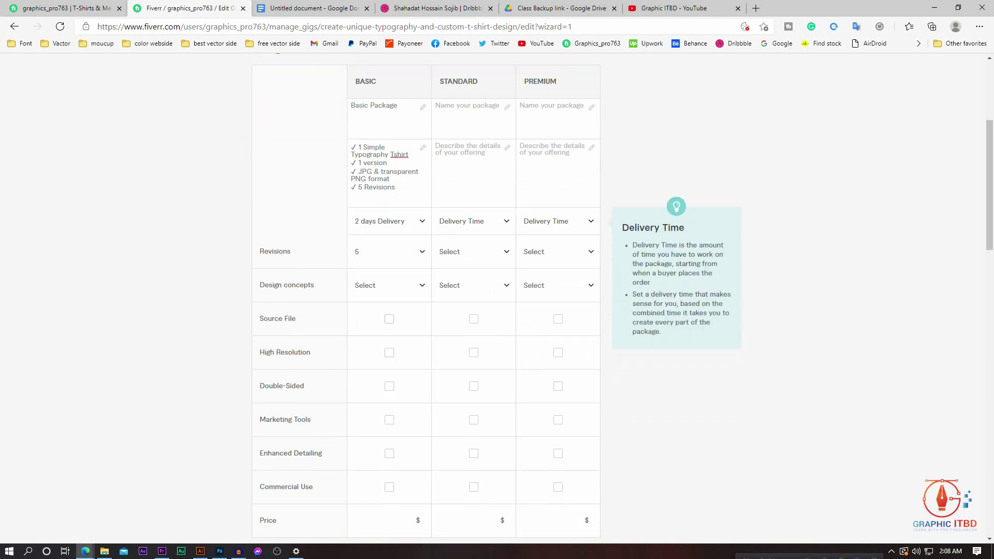
Step: Set the Basic package's number of design concepts to 1
click(390, 286)
scroll(388, 321, down, 2)
scroll(389, 370, up, 1)
scroll(386, 370, down, 5)
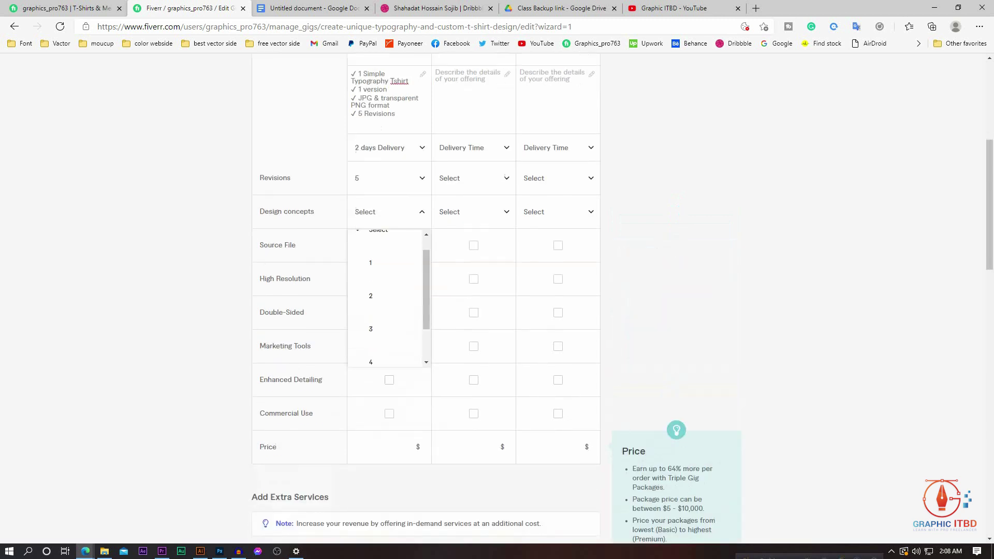
scroll(386, 371, up, 5)
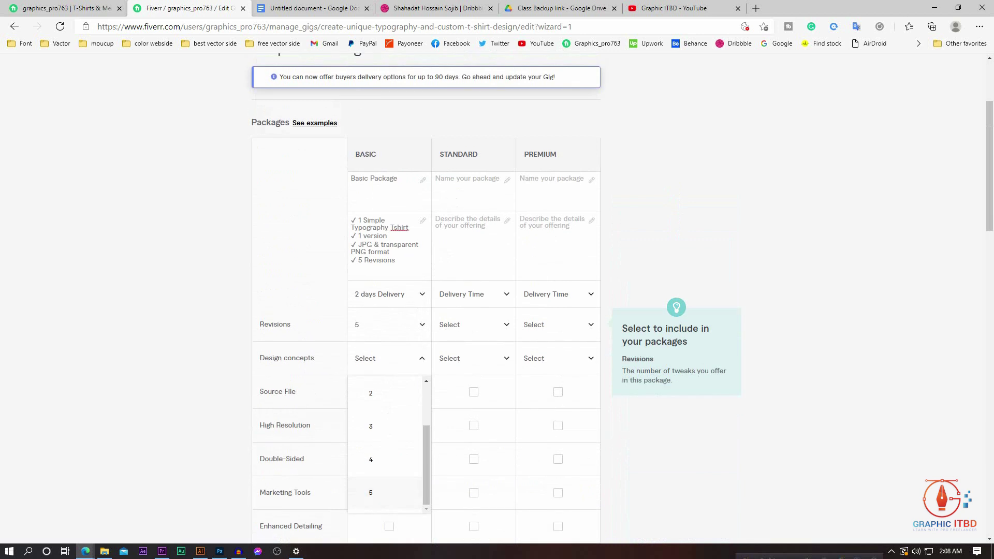
click(386, 384)
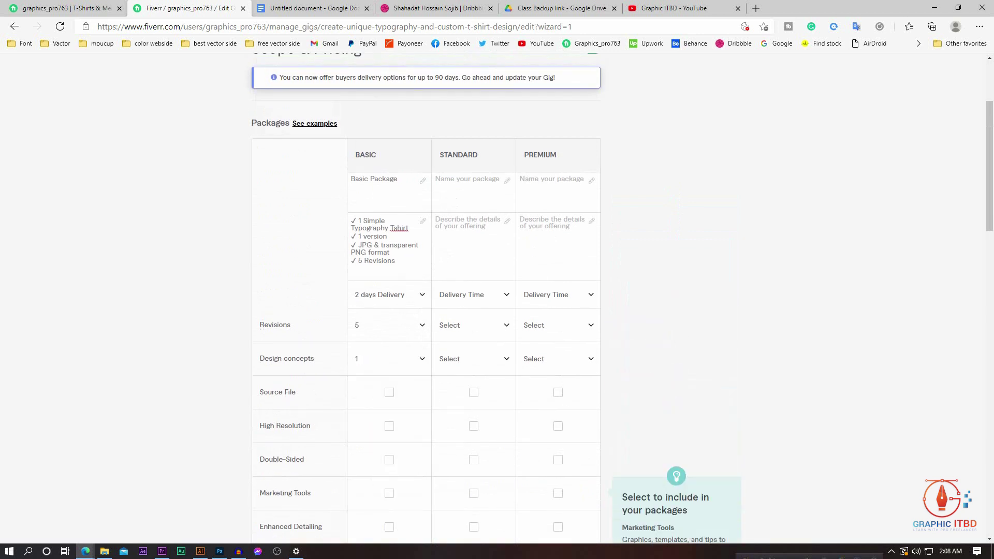
Step: Include High Resolution and Commercial Use in the Basic package and set its price to $5
scroll(388, 332, down, 1)
scroll(388, 189, up, 1)
scroll(388, 208, down, 1)
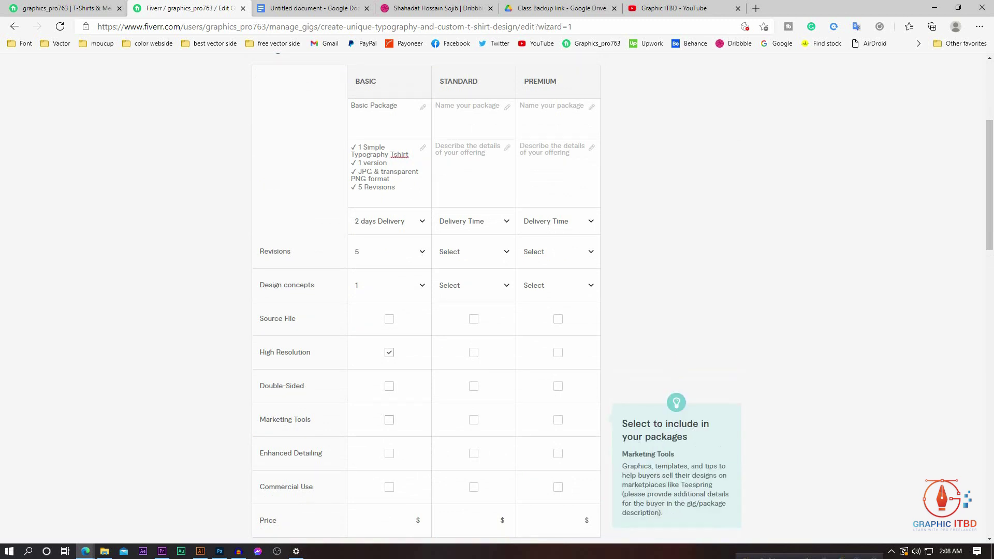
scroll(389, 451, down, 2)
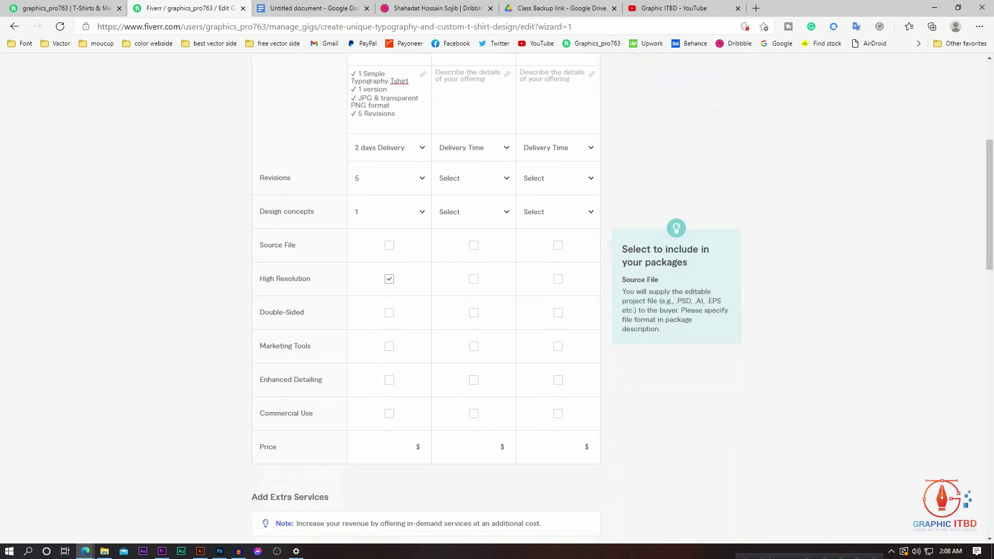
click(388, 413)
click(406, 444)
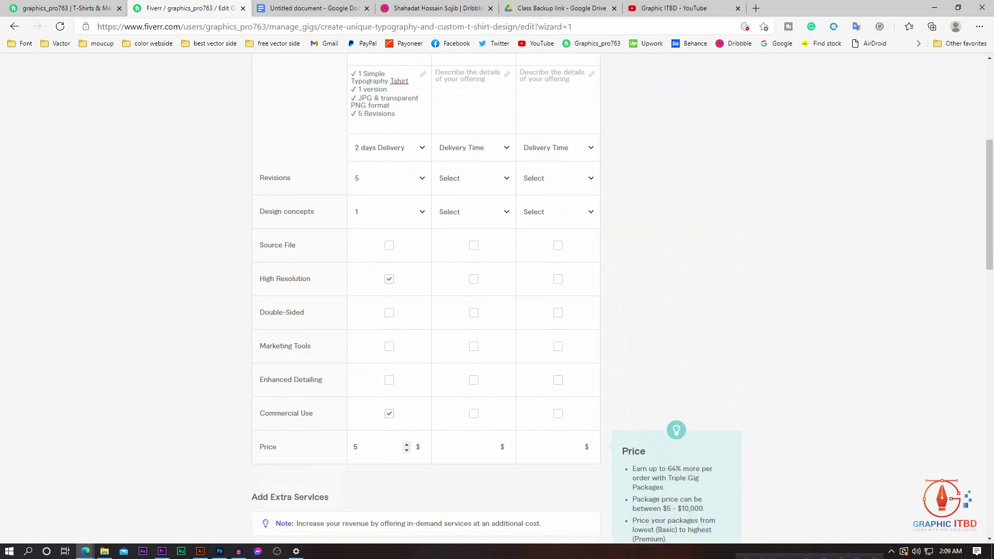
scroll(424, 285, up, 3)
scroll(425, 285, down, 4)
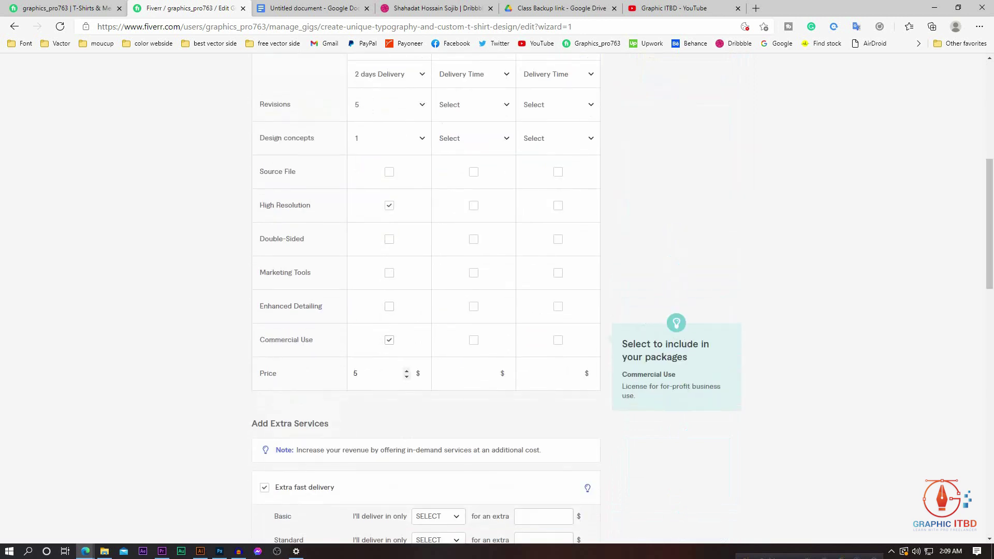
Step: Copy the heading "Standard Package" from the Google Docs document and enter it as the Standard tier's name in the Fiverr gig
click(313, 8)
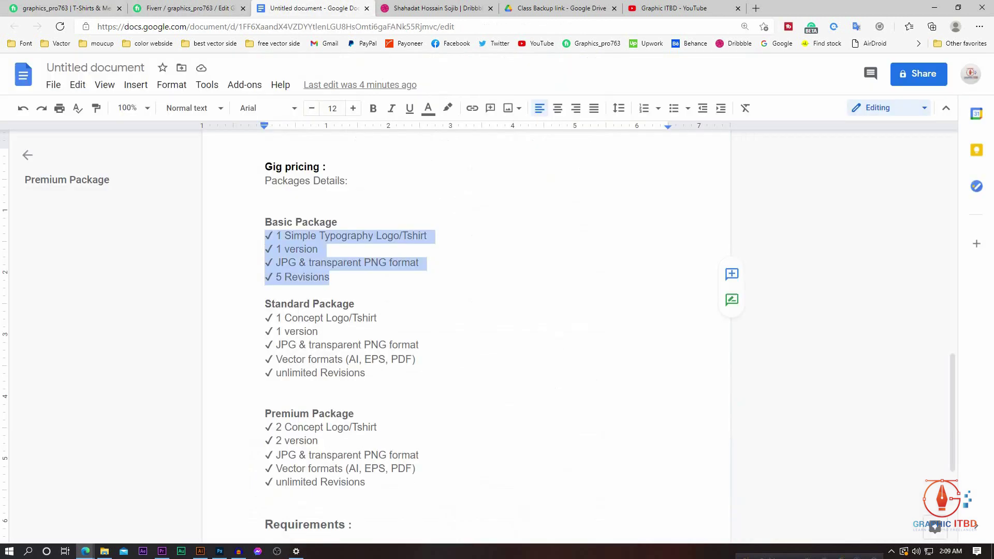
scroll(466, 337, down, 1)
drag(354, 242, 264, 242)
right_click(290, 242)
click(331, 194)
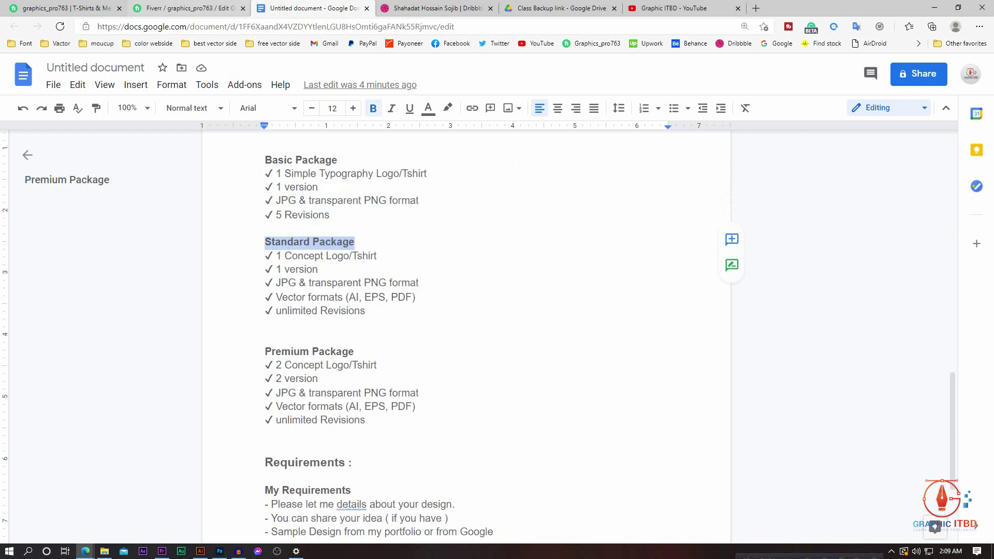
click(182, 8)
scroll(461, 233, up, 4)
click(466, 187)
key(ctrl+v)
Step: Copy the document's Standard Package checklist into the Standard tier's description and delete "Logo/" from its first line
click(310, 8)
drag(365, 310, 266, 256)
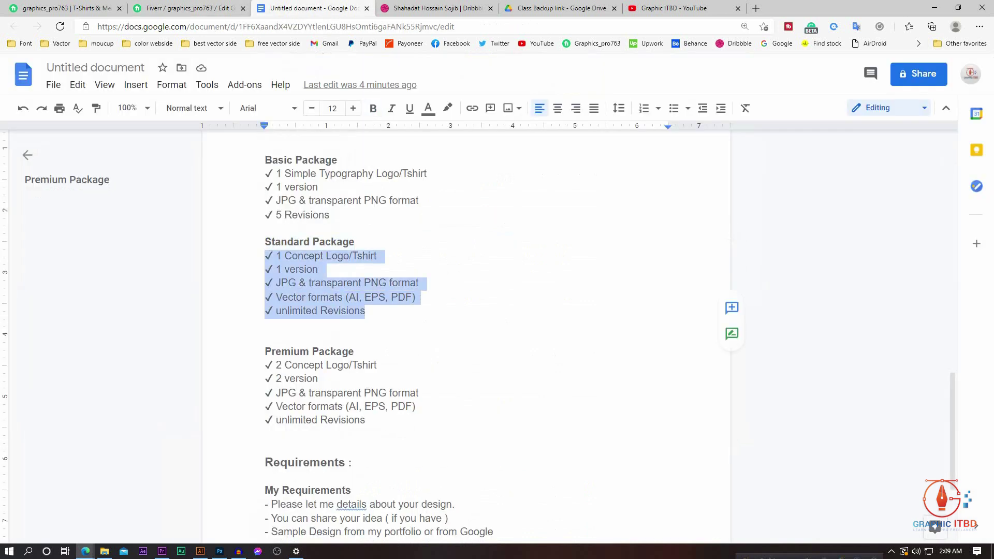
right_click(311, 259)
click(325, 194)
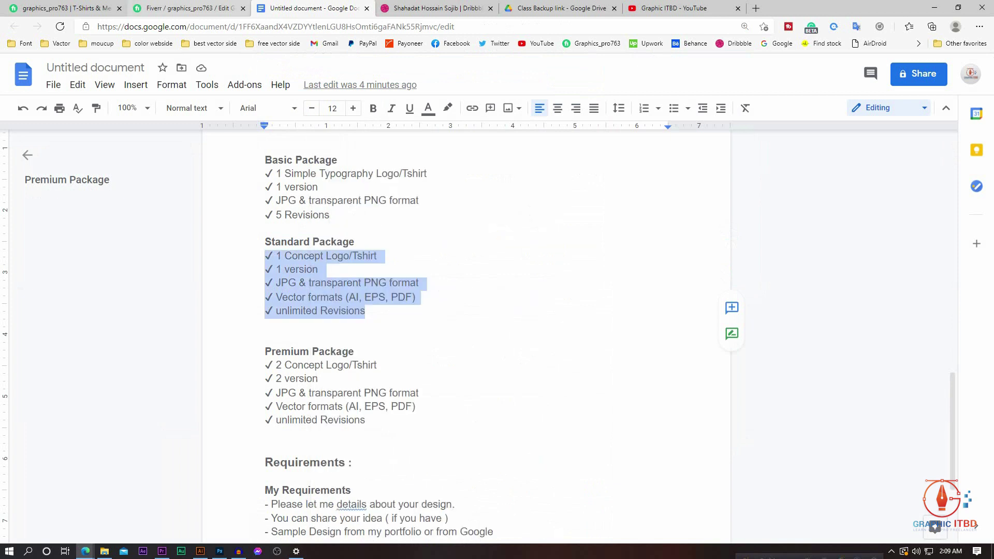
click(189, 8)
click(466, 239)
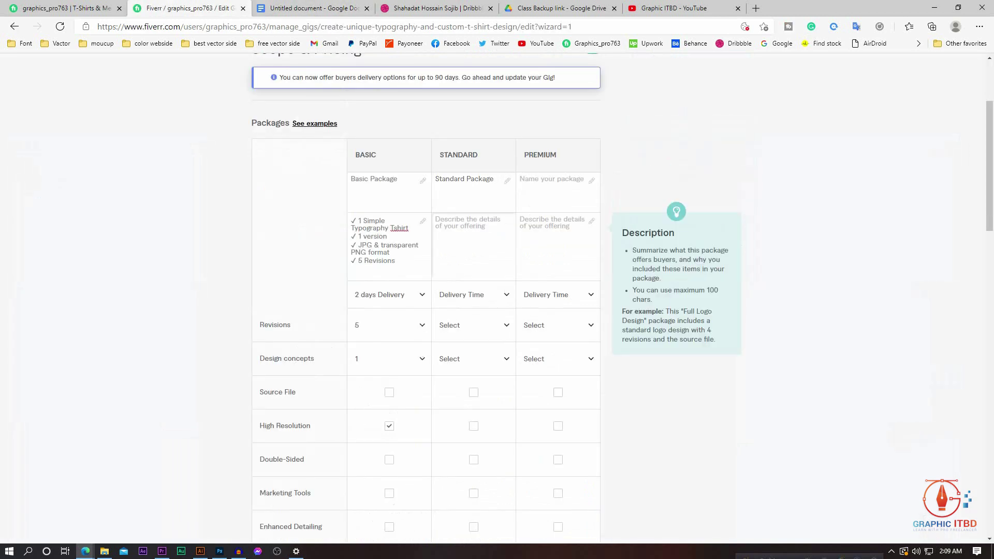
key(ctrl+v)
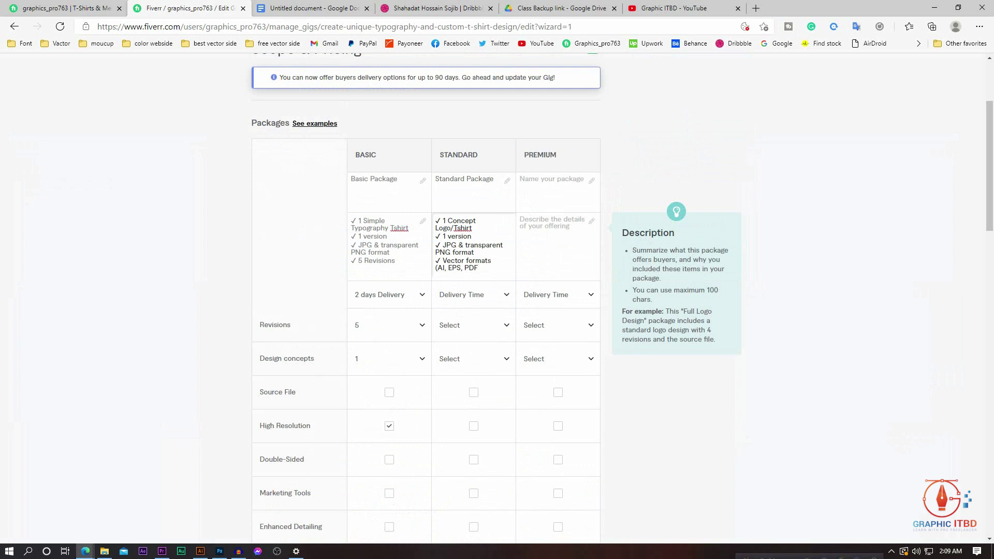
key(shift+Left)
key(shift+Left)
key(shift+Left)
key(shift+Left)
key(shift+Left)
key(BackSpace)
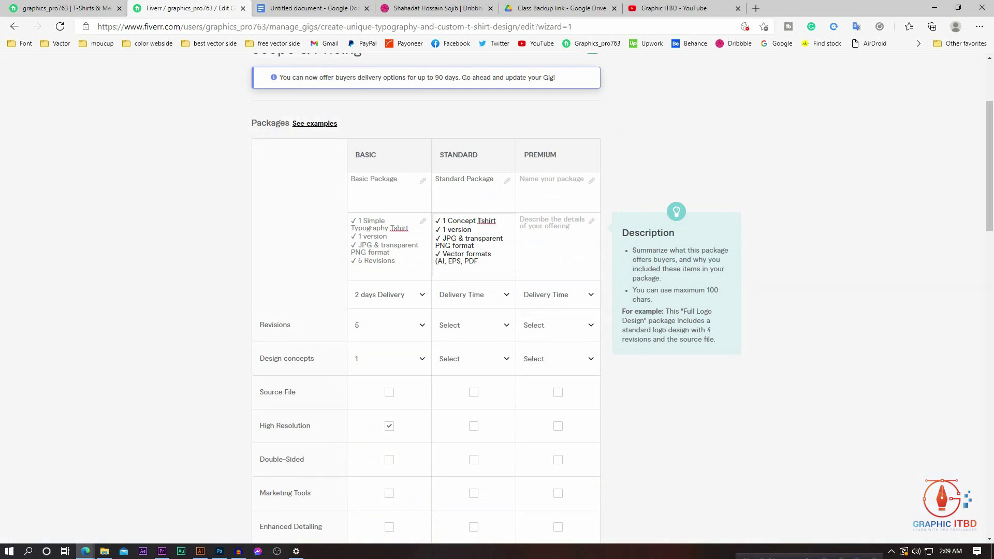
text(Custo)
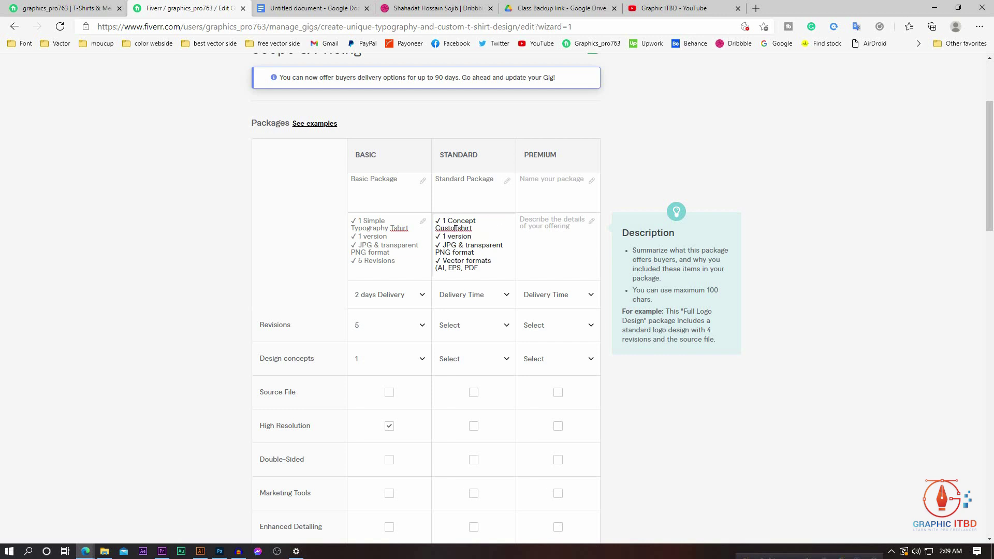
key(BackSpace)
key(BackSpace)
key(BackSpace)
key(BackSpace)
key(BackSpace)
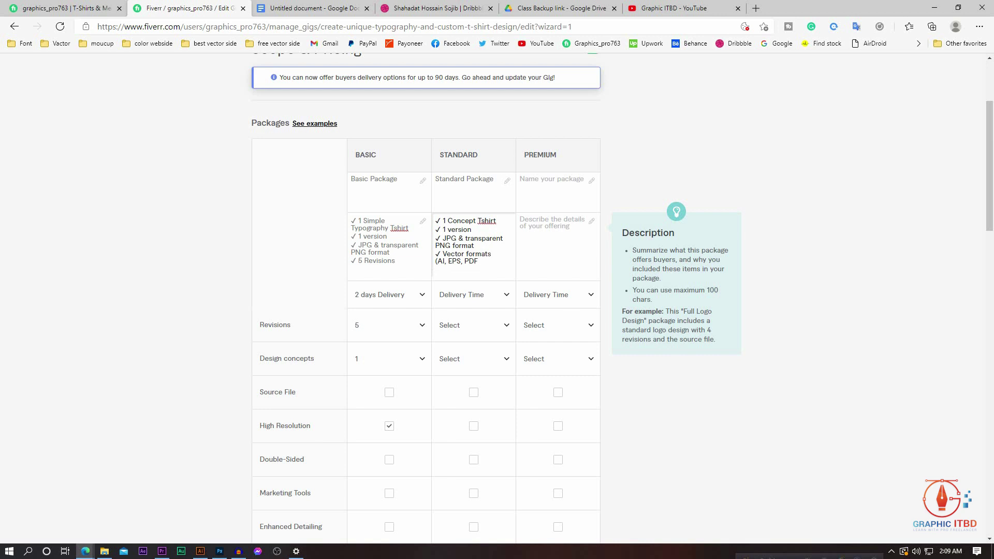
Step: Set the Standard package's delivery time to 2 days Delivery
scroll(474, 290, down, 1)
click(474, 221)
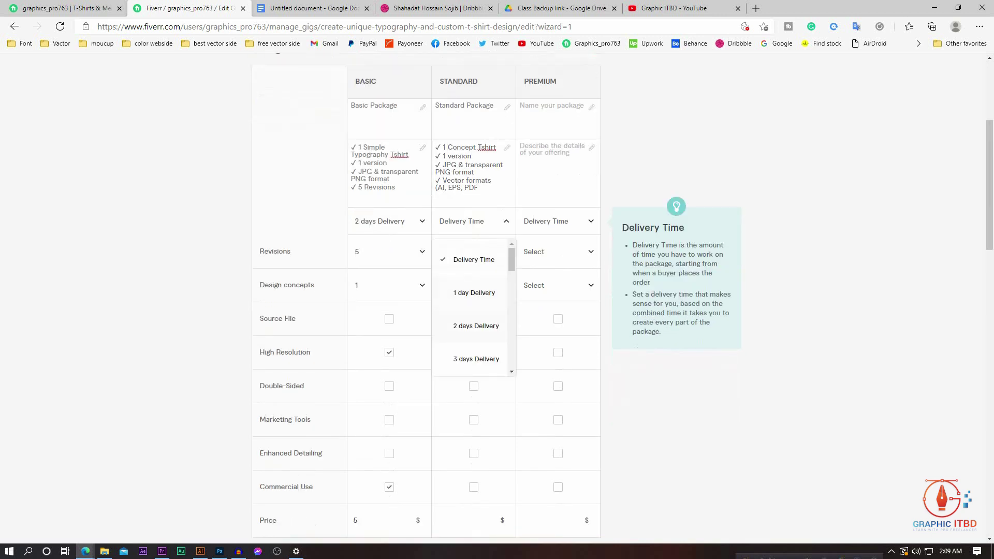
click(475, 326)
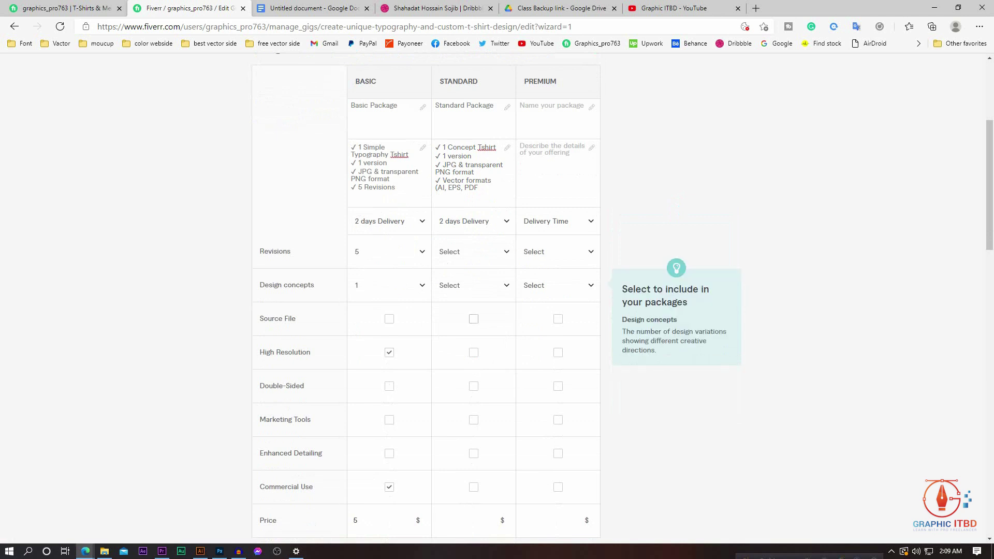
scroll(474, 252, down, 1)
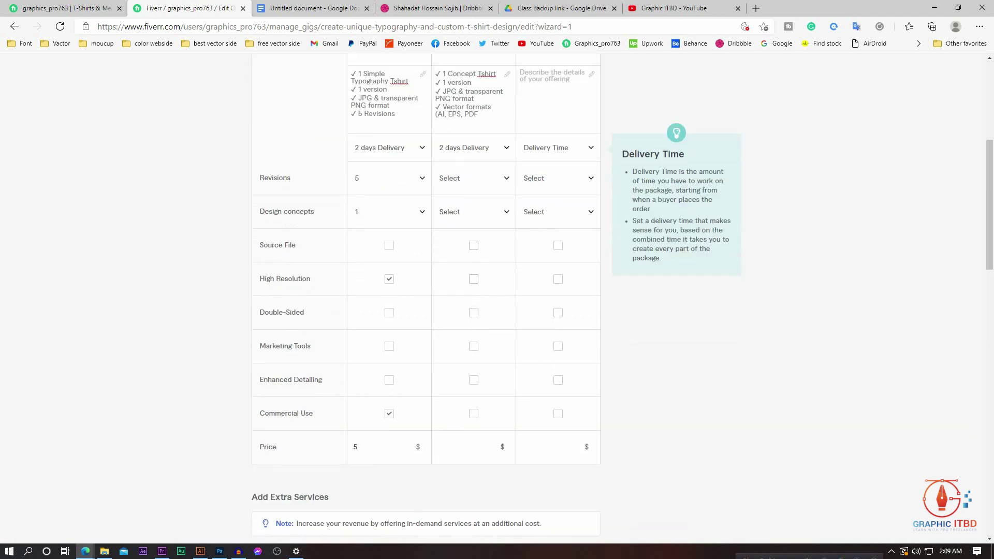
click(390, 148)
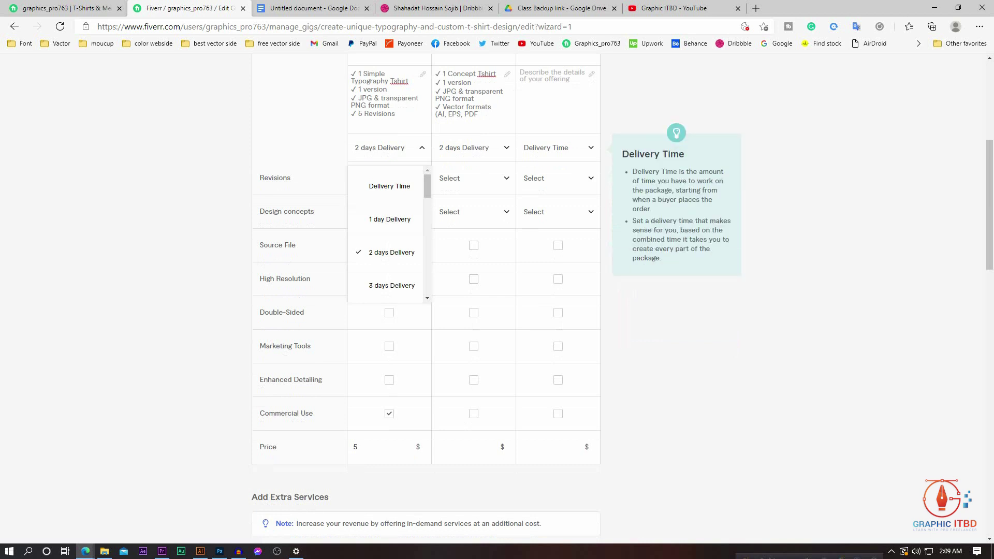
click(474, 148)
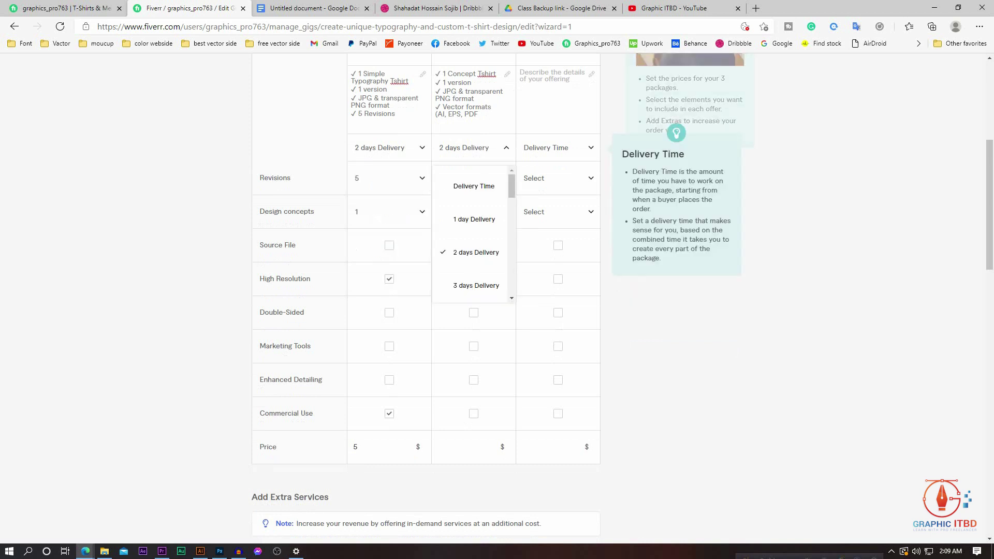
scroll(474, 148, down, 1)
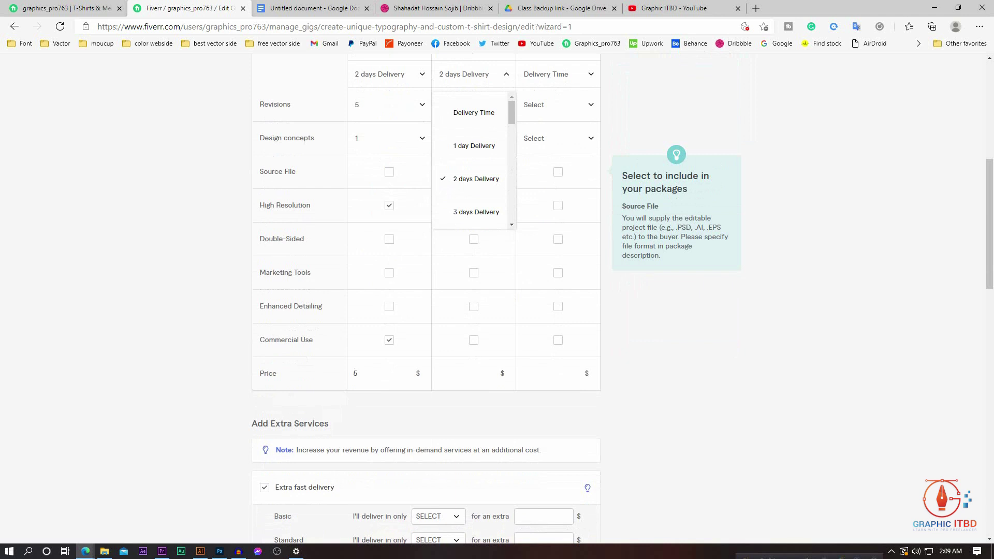
click(533, 172)
Step: Set the Standard package's design concepts to 1 and include Source File and High Resolution in it
click(474, 138)
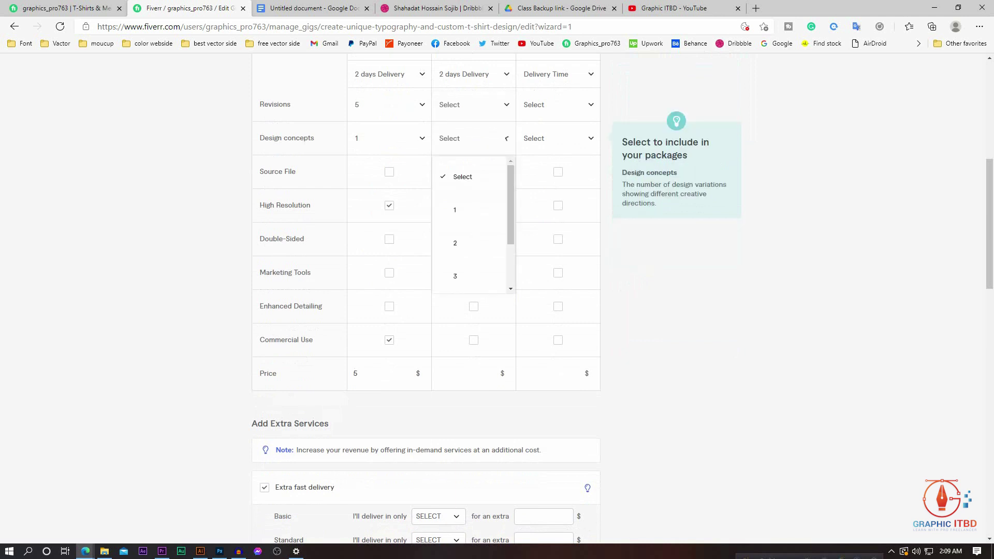
click(472, 209)
key(Tab)
key(space)
key(Tab)
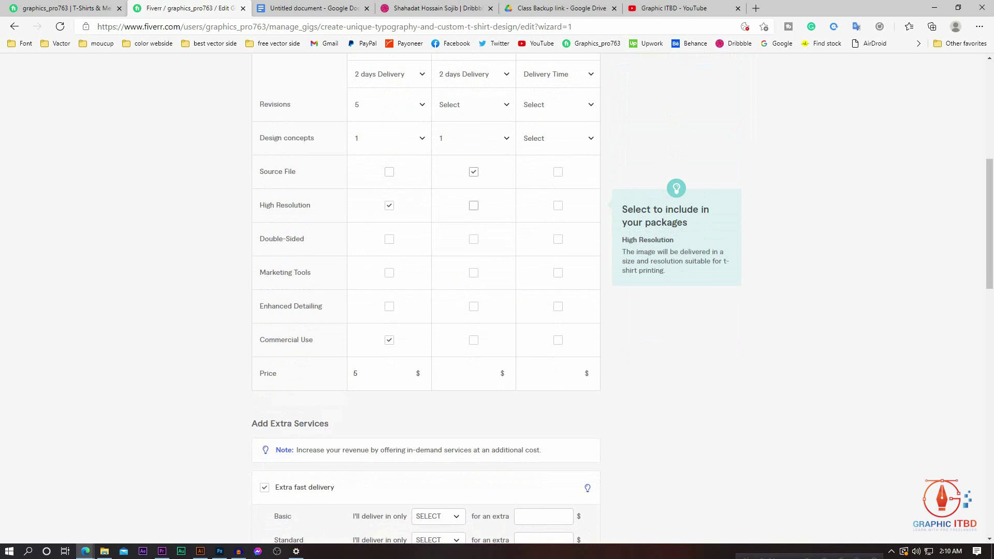
key(Tab)
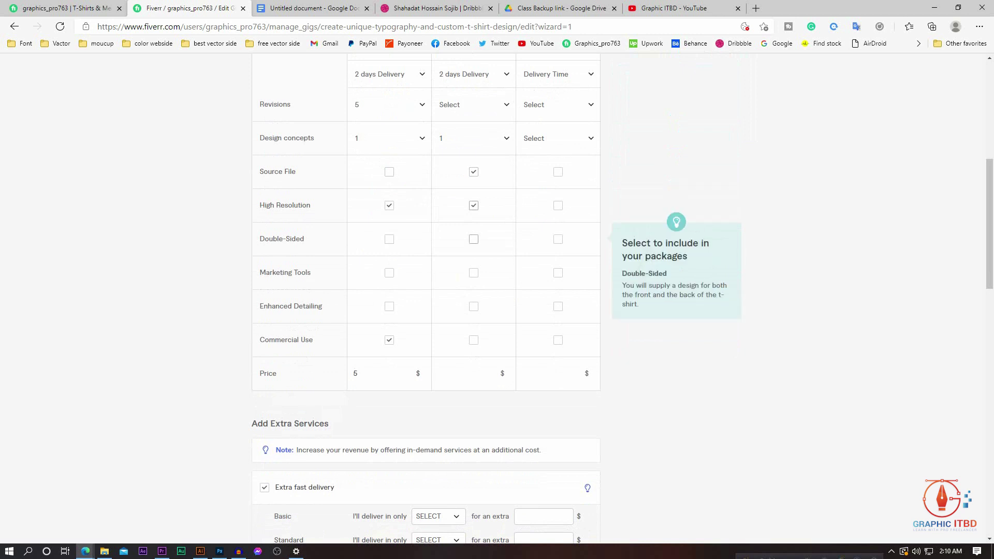
key(Tab)
key(Tab)
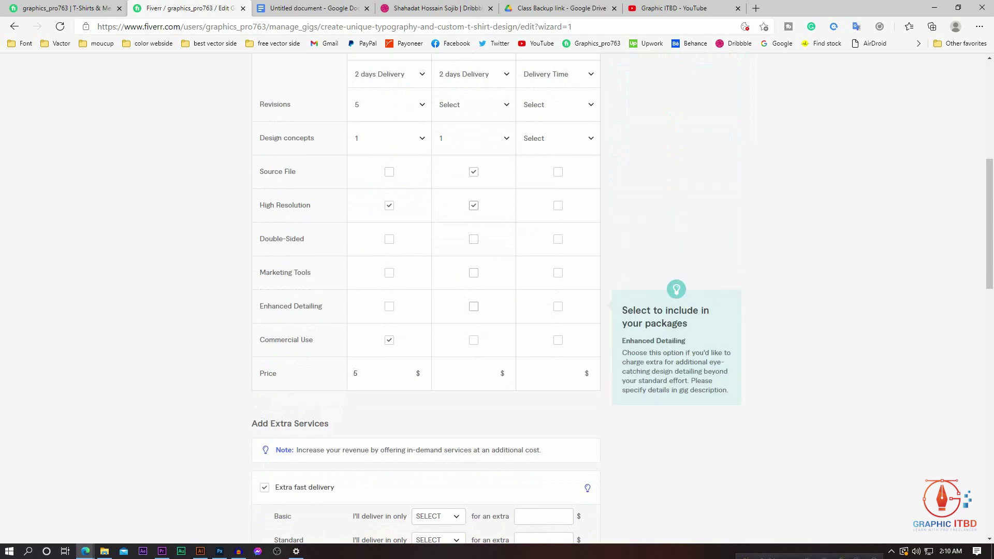
key(shift+Tab)
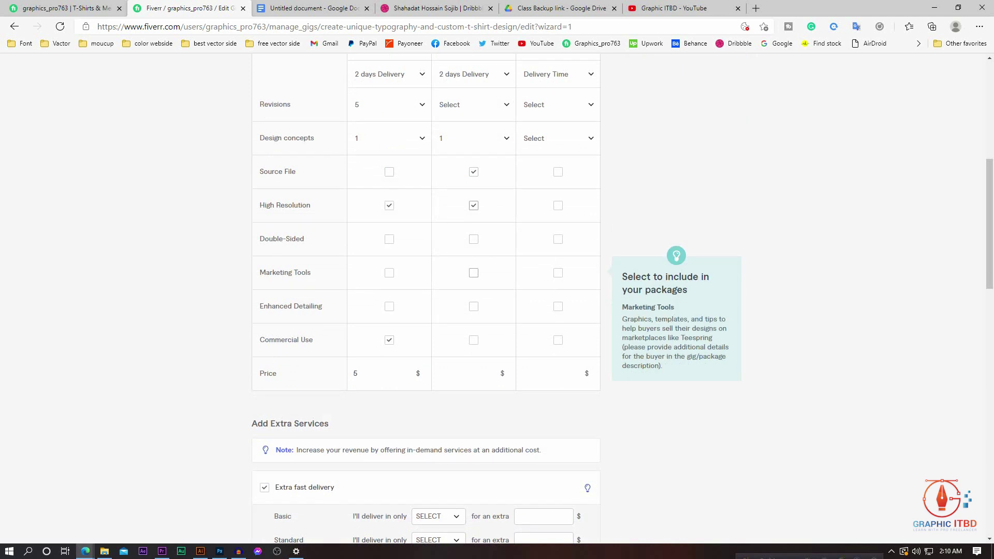
key(Tab)
key(Tab)
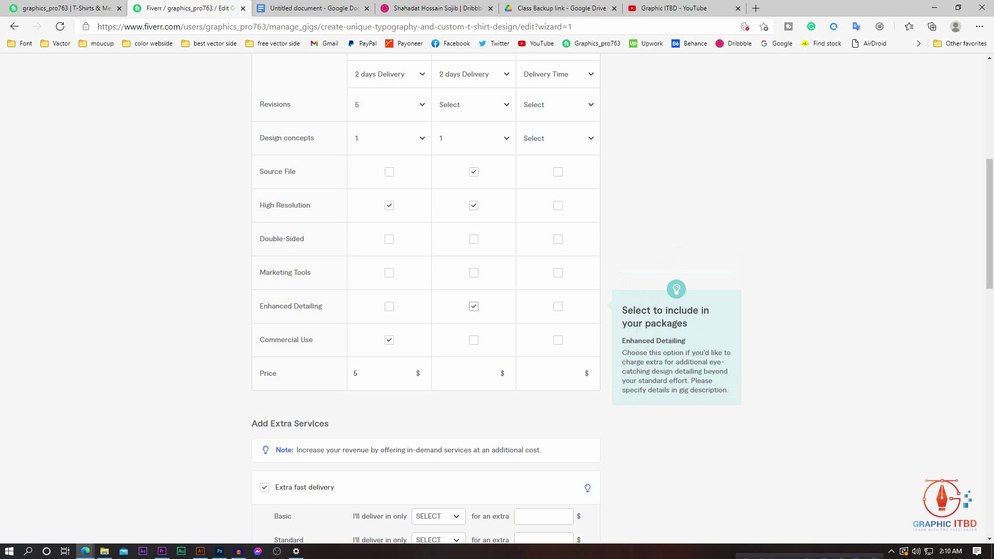
key(Tab)
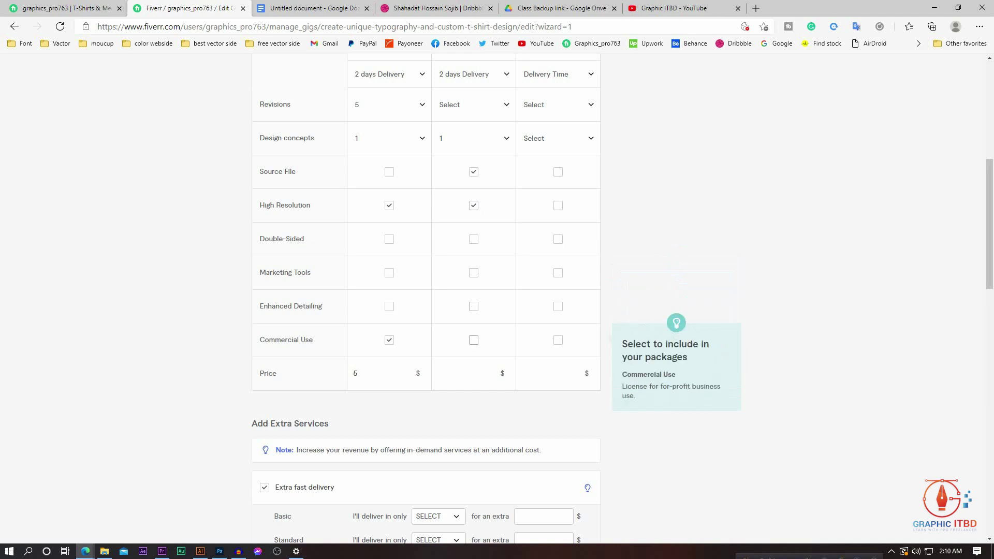
Step: Include Commercial Use in the Standard package and set its price to $10
click(474, 340)
text(10)
scroll(491, 373, up, 3)
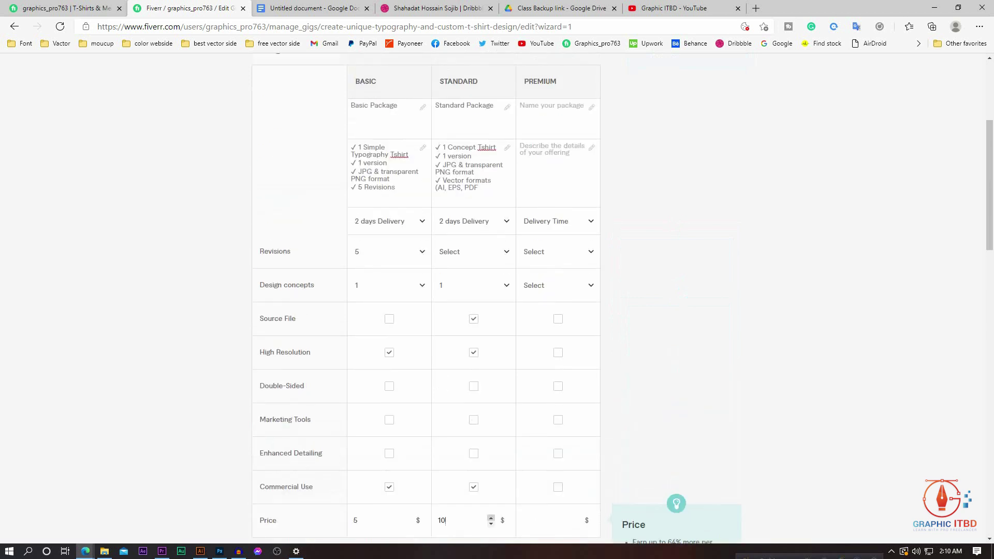
Step: Set the Standard package's revisions to Unlimited
scroll(491, 373, down, 3)
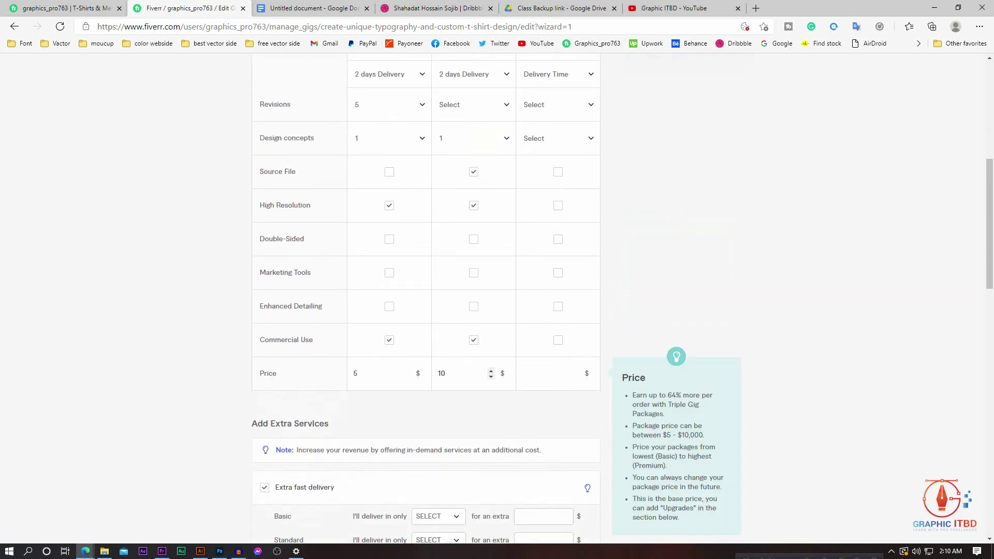
scroll(490, 372, up, 1)
click(474, 178)
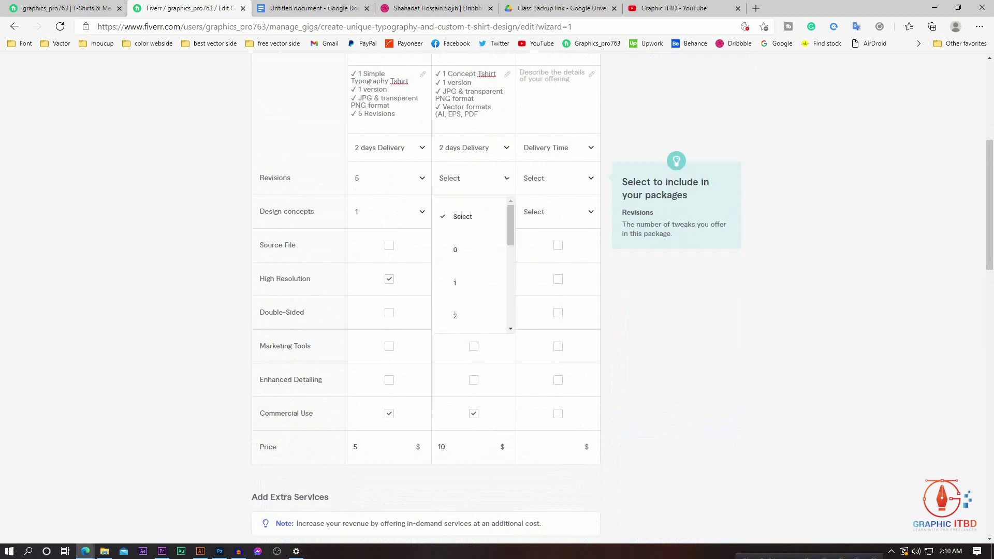
scroll(468, 254, down, 3)
scroll(469, 299, down, 8)
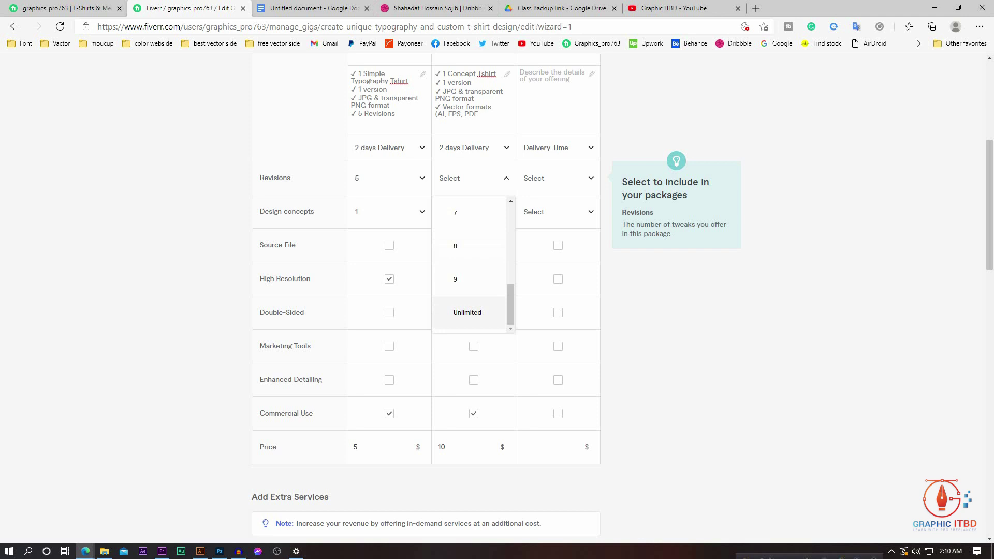
click(468, 313)
Step: Set the Standard package's revisions to 5
scroll(474, 380, up, 1)
click(473, 252)
scroll(470, 362, up, 1)
scroll(471, 421, down, 6)
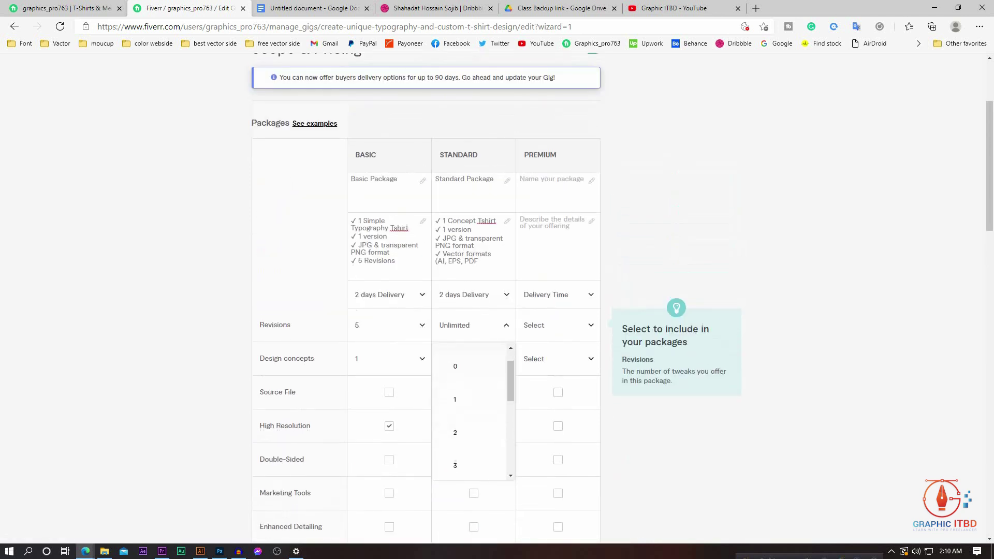
scroll(470, 412, down, 2)
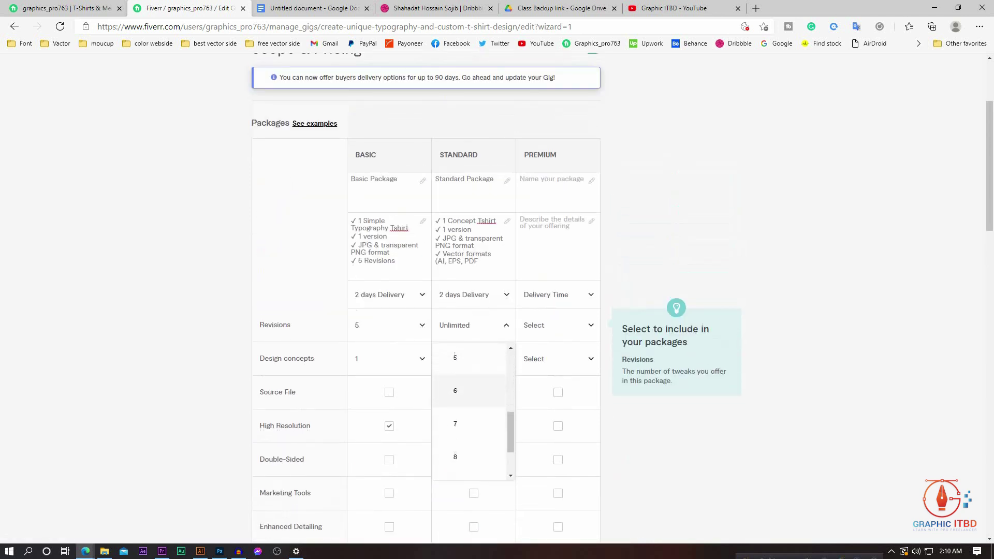
click(455, 377)
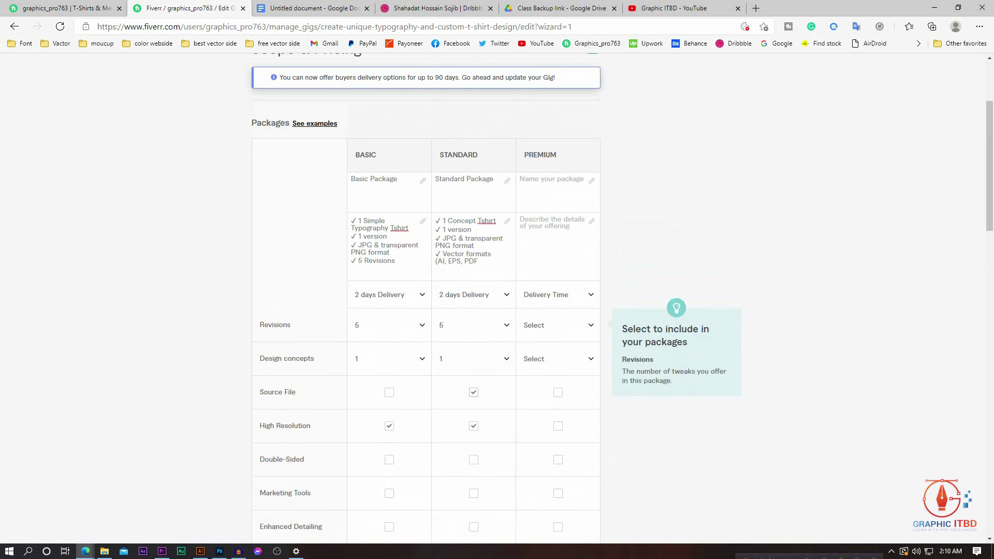
scroll(471, 337, down, 3)
scroll(471, 259, up, 2)
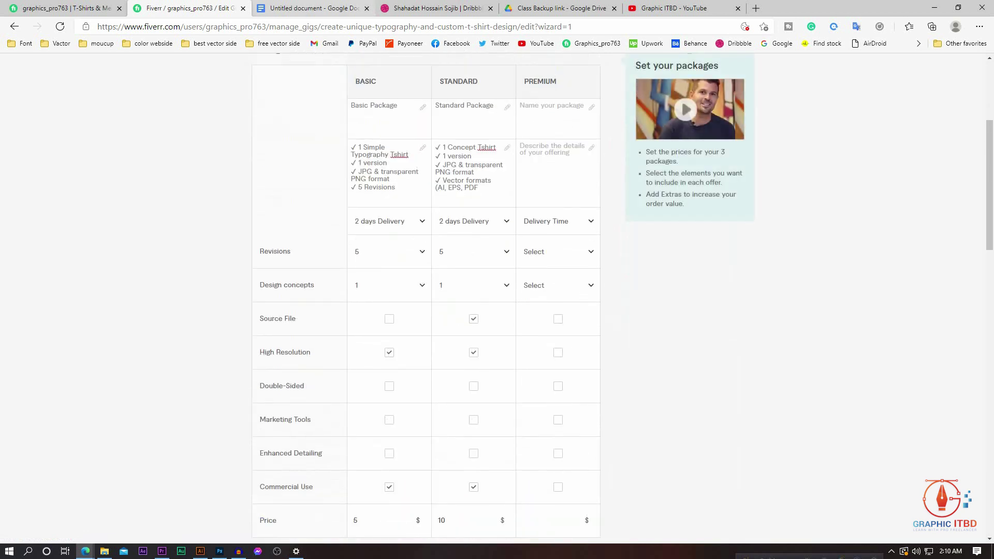
Step: Copy the "Premium Package" heading from the Google Docs document into the Premium tier's name on Fiverr
click(314, 9)
scroll(467, 336, down, 2)
drag(355, 290, 264, 290)
key(ctrl+c)
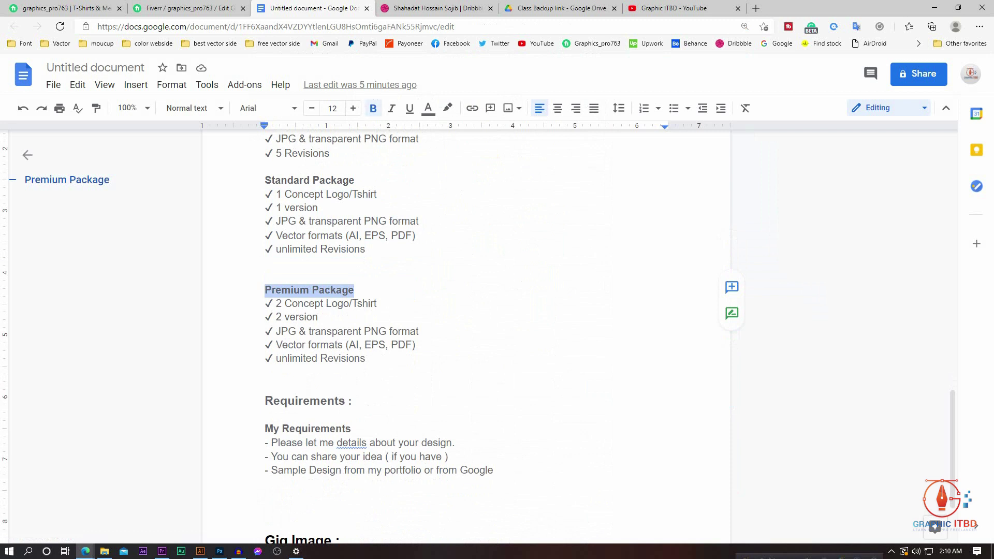
key(ctrl+shift+Tab)
scroll(622, 295, up, 2)
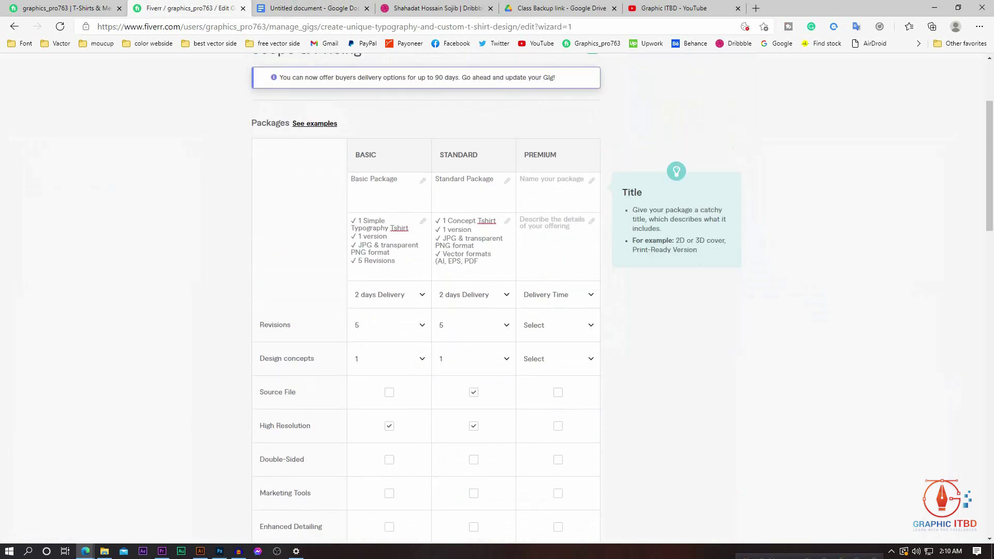
key(ctrl+v)
Step: Copy the document's Premium Package checklist into the Premium tier's description and delete "Logo/" from its first line
key(Tab)
key(ctrl+Tab)
drag(367, 359, 266, 305)
right_click(275, 309)
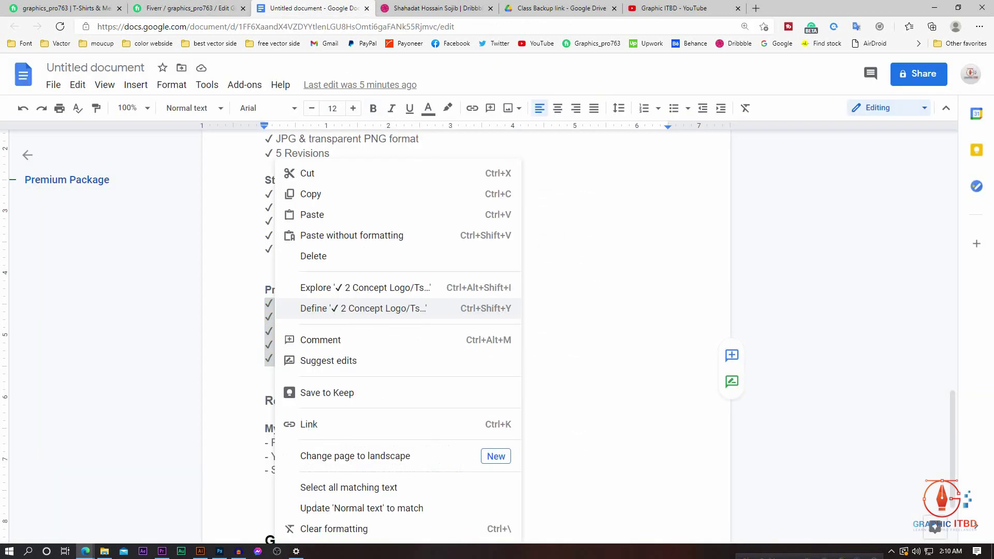
click(310, 194)
key(ctrl+shift+Tab)
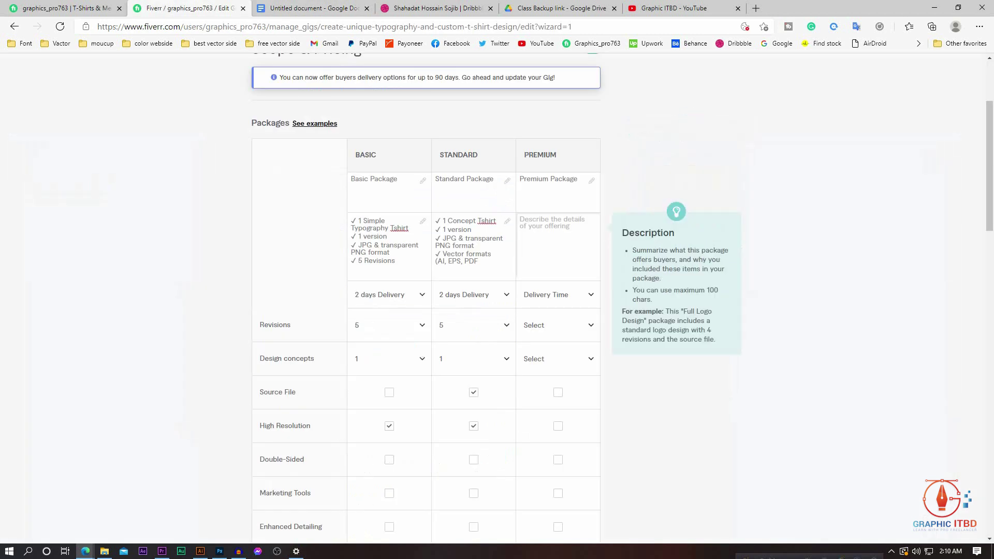
key(ctrl+v)
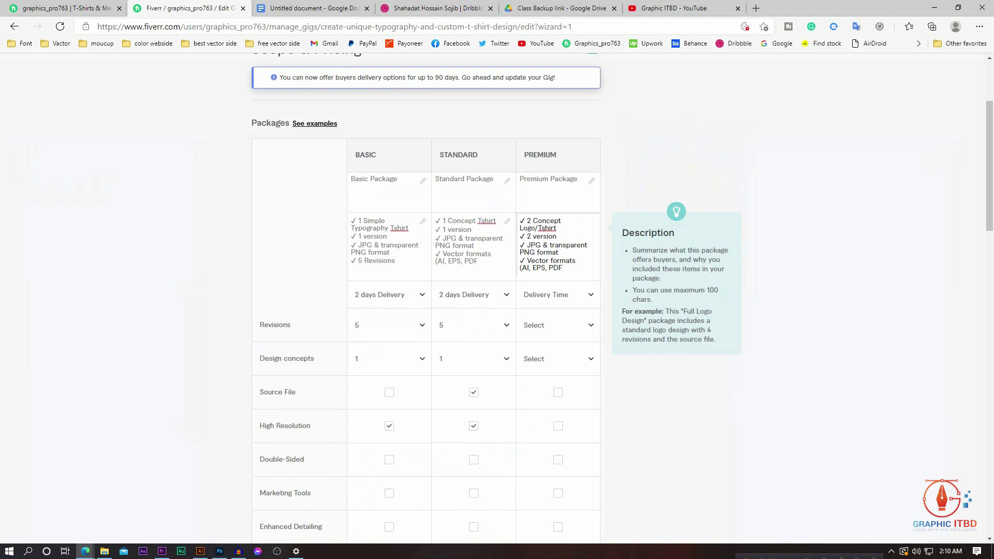
key(BackSpace)
key(BackSpace)
key(BackSpace)
key(BackSpace)
key(BackSpace)
key(BackSpace)
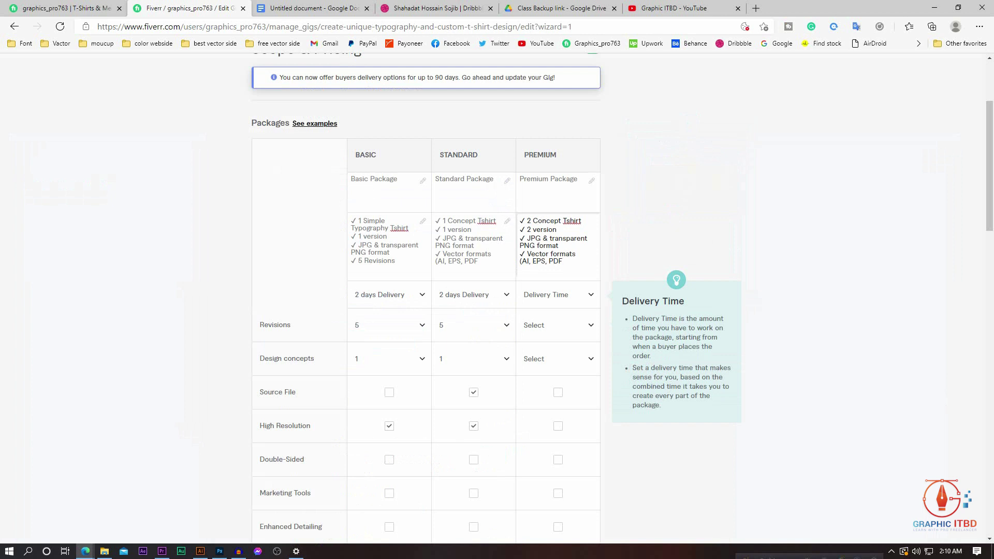
Step: Set the Premium package's delivery time to 3 days Delivery and its revisions to Unlimited
click(554, 295)
click(560, 412)
scroll(559, 404, down, 1)
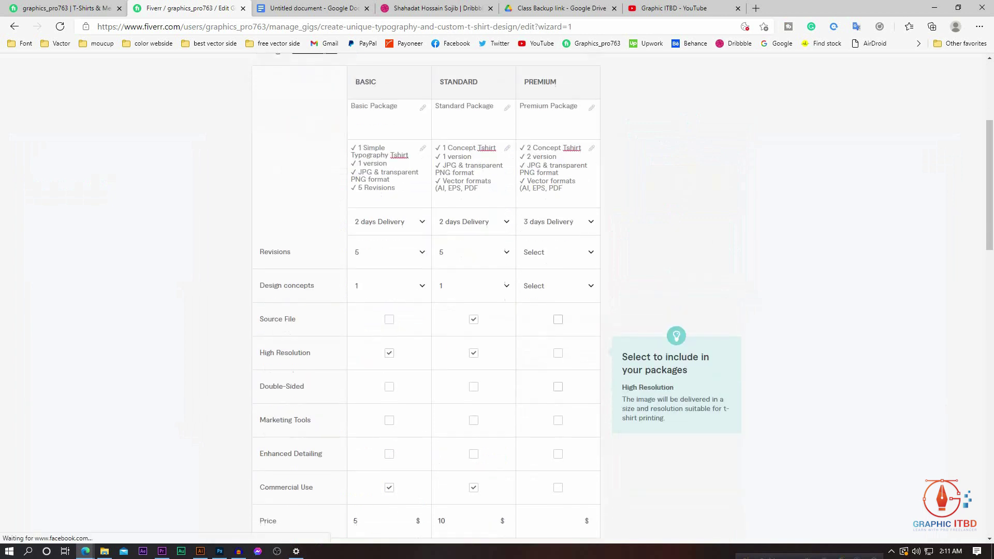
click(558, 252)
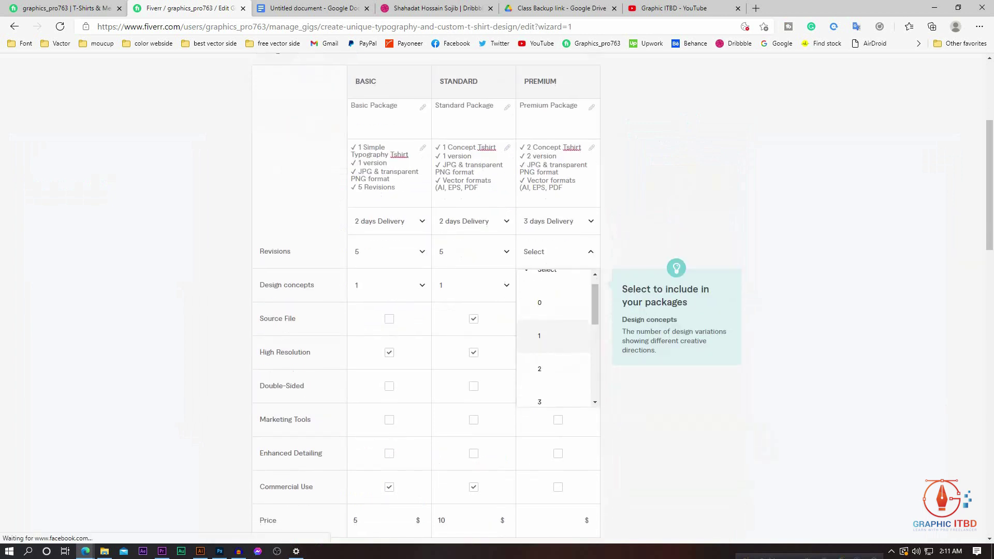
scroll(554, 329, down, 4)
scroll(550, 362, down, 1)
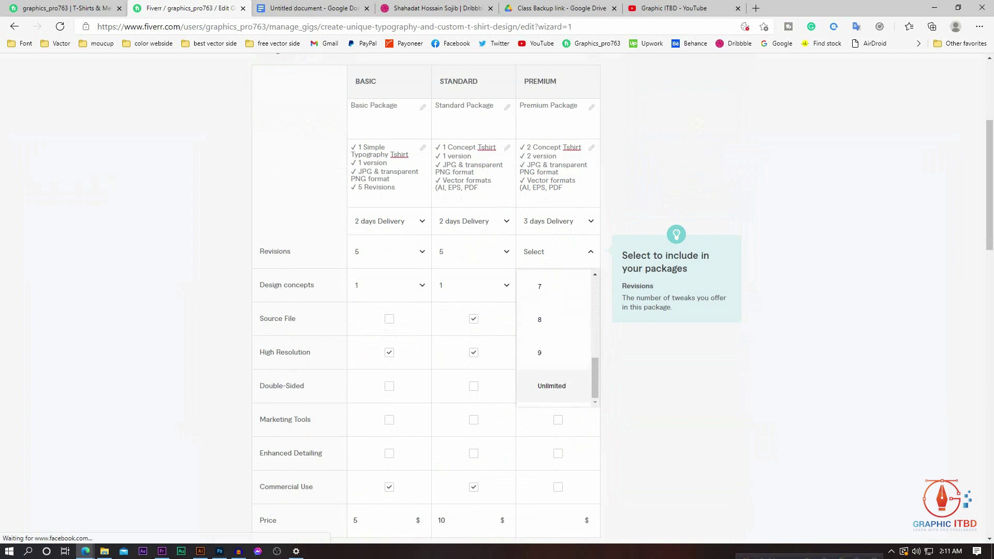
click(550, 384)
Step: Set the Premium package's design concepts to 2
scroll(550, 384, down, 2)
click(558, 138)
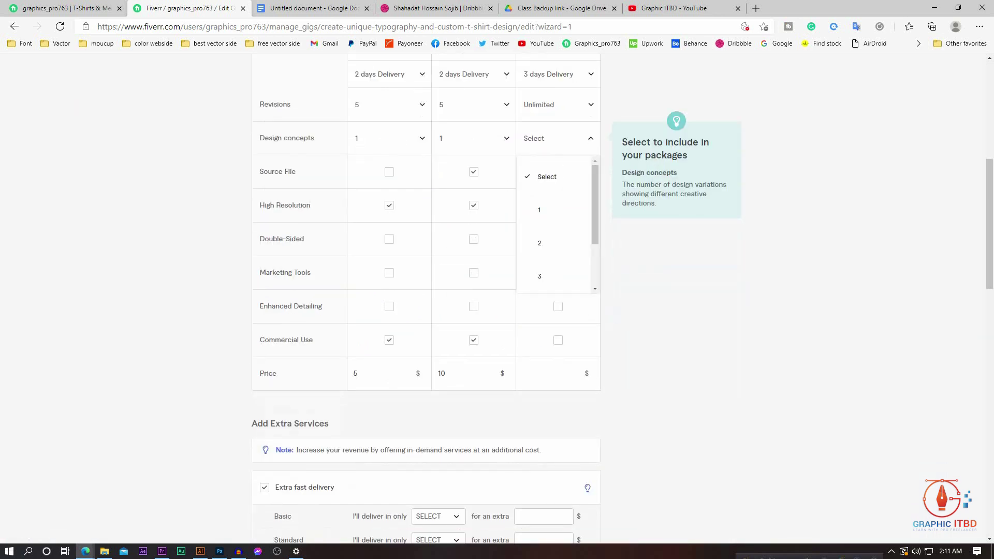
scroll(552, 199, down, 1)
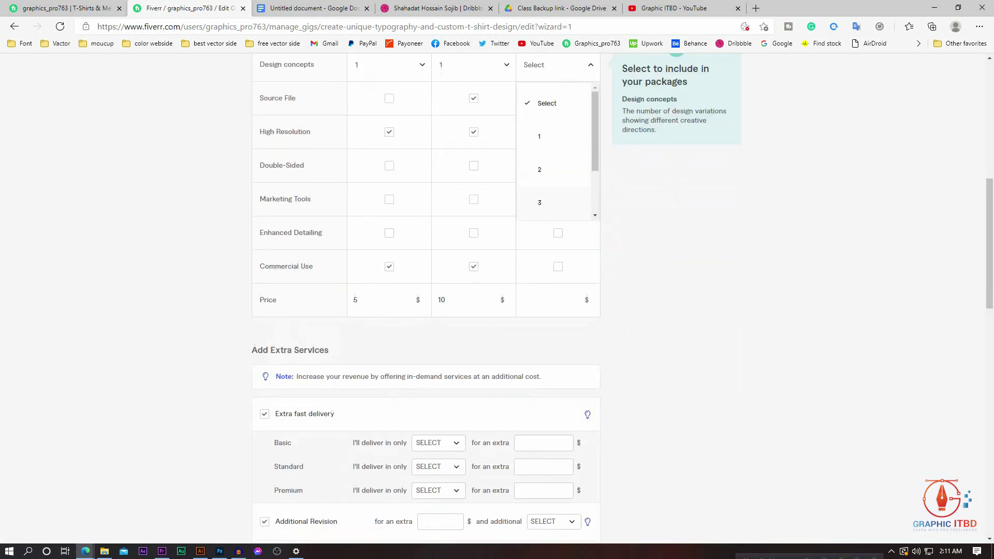
click(550, 169)
scroll(558, 269, up, 2)
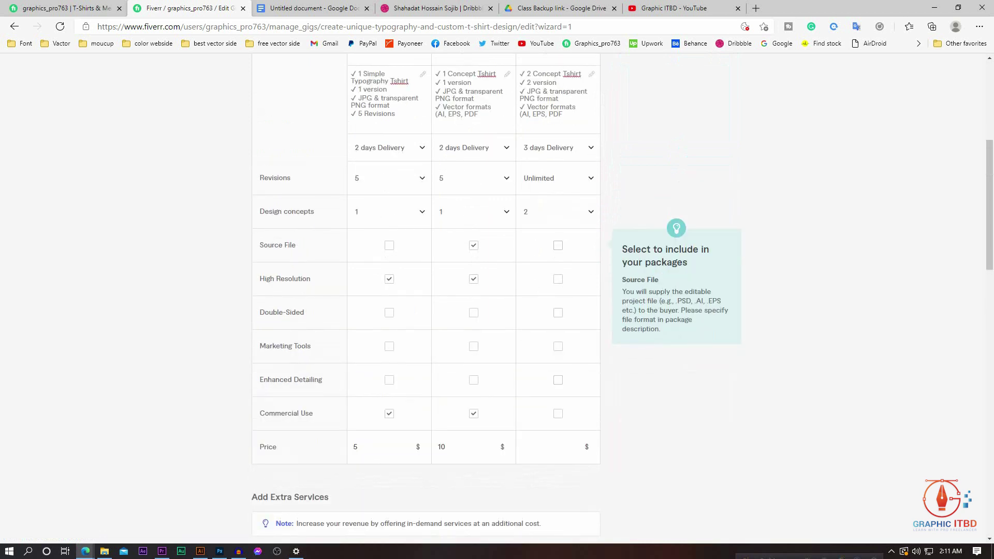
Step: Include Source File, High Resolution, Double-Sided, Marketing Tools, Enhanced Detailing and Commercial Use in the Premium package
click(558, 245)
click(559, 279)
click(559, 279)
click(558, 279)
click(557, 279)
click(558, 313)
click(558, 346)
click(558, 379)
click(558, 414)
Step: Set the Premium package's price to $20
click(559, 447)
click(576, 445)
click(575, 444)
key(BackSpace)
key(BackSpace)
text(20)
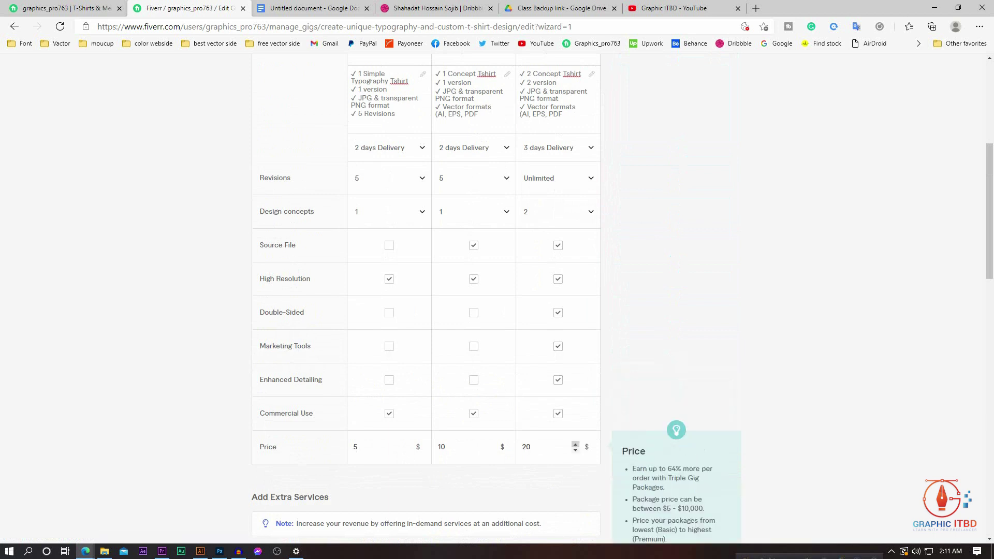
click(575, 451)
Step: Turn off the extra services Extra fast delivery, Additional Revision and Additional design concept
scroll(562, 432, up, 2)
scroll(558, 248, down, 3)
scroll(497, 296, down, 3)
scroll(497, 295, up, 4)
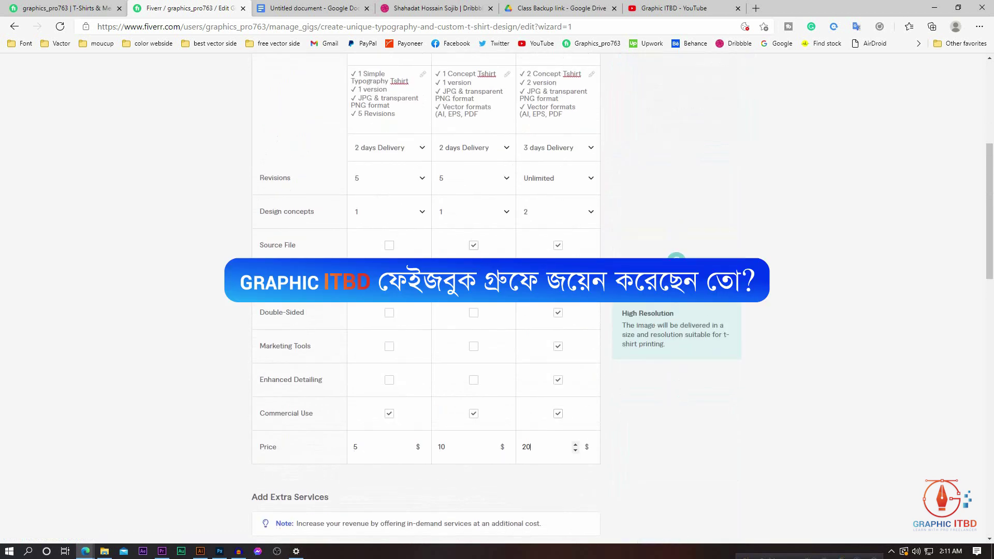
scroll(498, 295, down, 4)
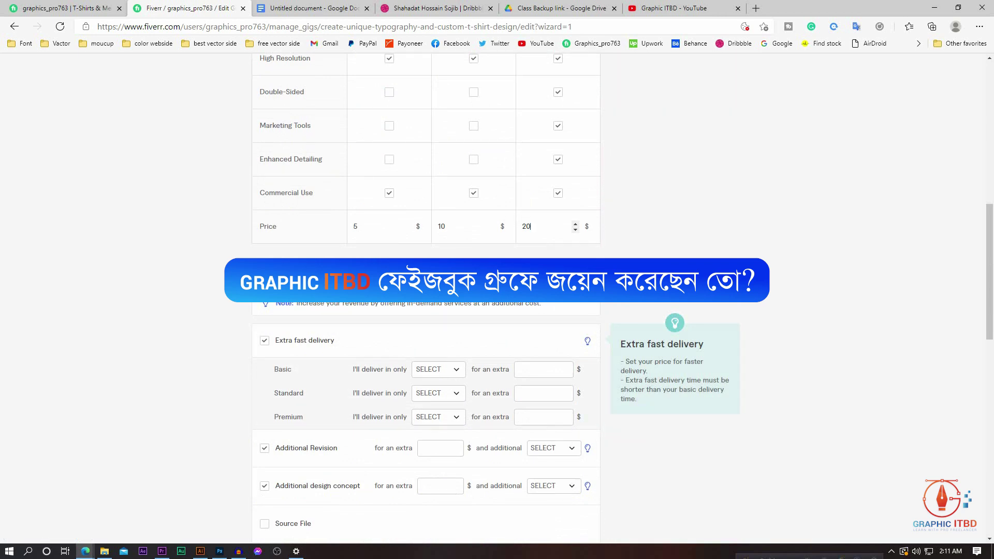
scroll(497, 295, up, 5)
scroll(497, 295, down, 5)
click(265, 340)
click(265, 376)
click(265, 414)
click(264, 489)
Step: Save the pricing details and continue to the Description & FAQ stage
scroll(425, 311, down, 4)
scroll(426, 311, up, 2)
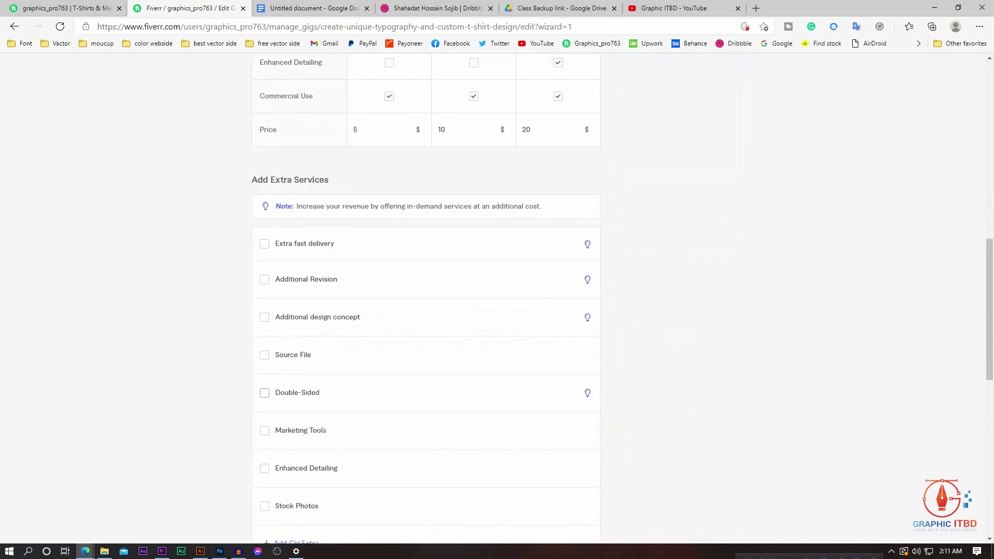
scroll(425, 311, up, 8)
scroll(426, 310, down, 11)
scroll(426, 311, down, 5)
scroll(425, 310, up, 3)
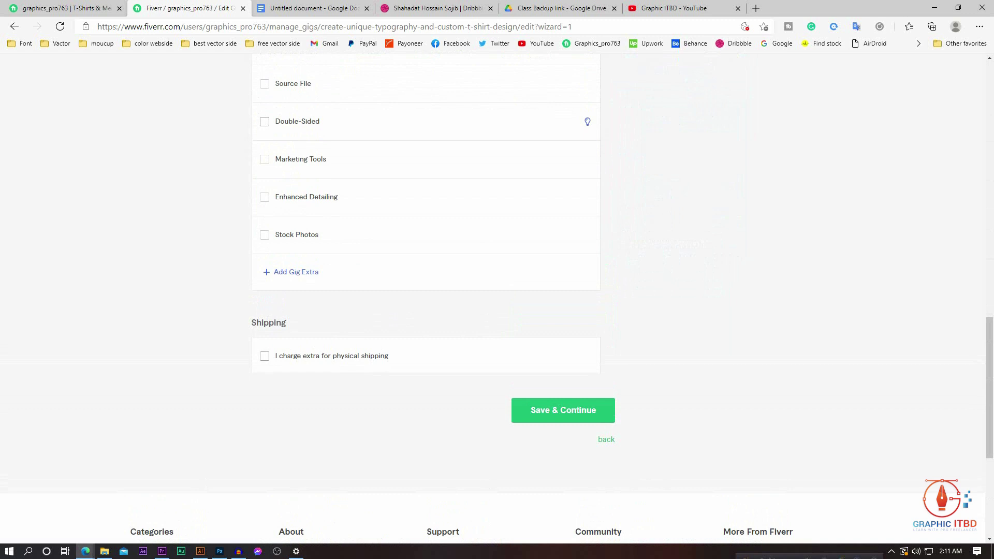
click(562, 410)
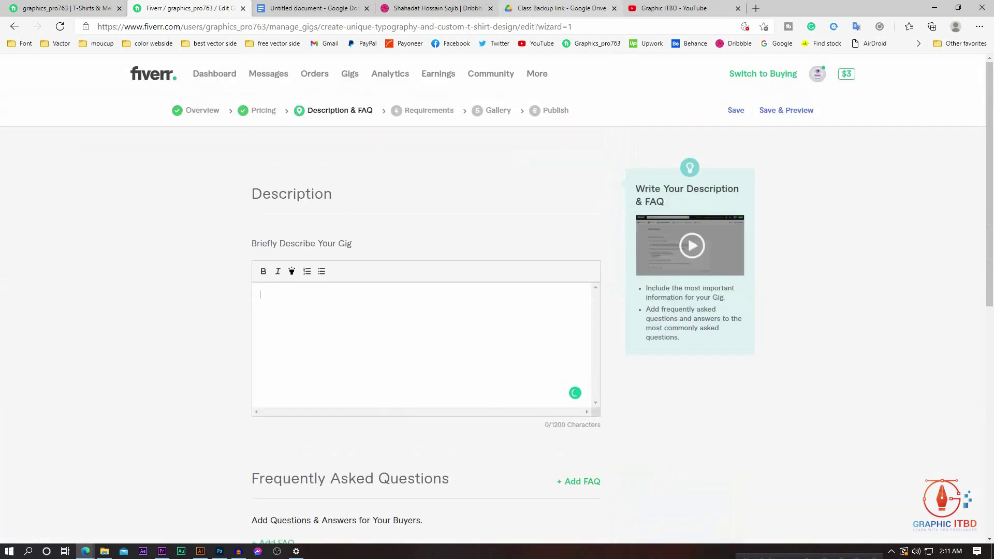
Step: Copy the gig description from the Google Docs document, from "Hey there!" through the closing signature
key(ctrl+Tab)
scroll(466, 310, down, 2)
scroll(466, 310, up, 10)
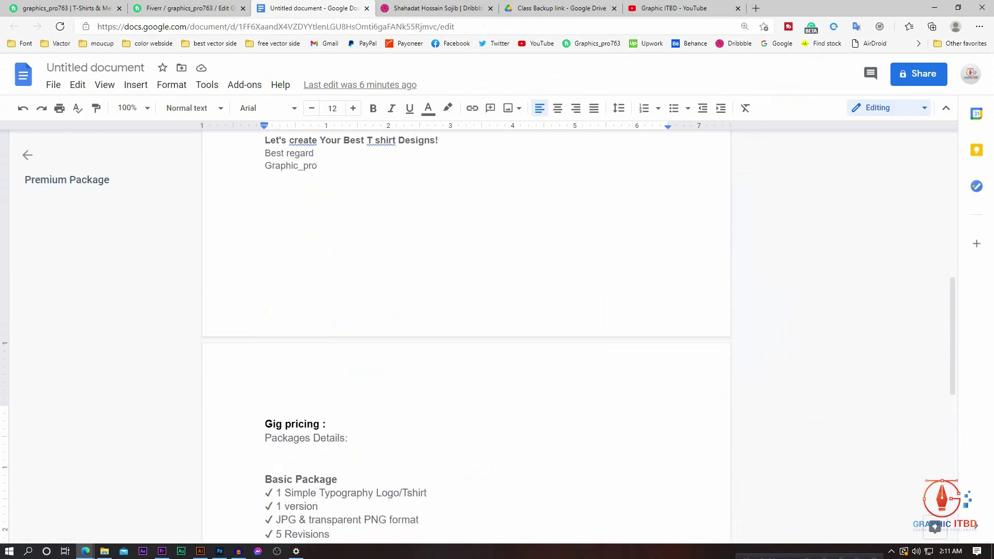
scroll(466, 311, up, 5)
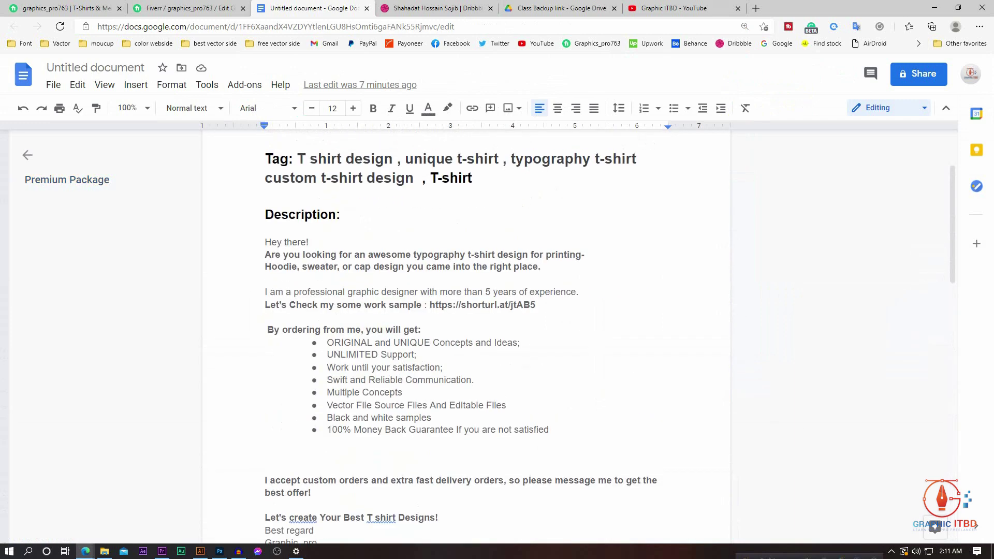
mouse_move(266, 242)
mouse_down()
mouse_move(334, 455)
mouse_move(336, 536)
mouse_move(321, 228)
mouse_up()
key(shift+Up)
right_click(288, 179)
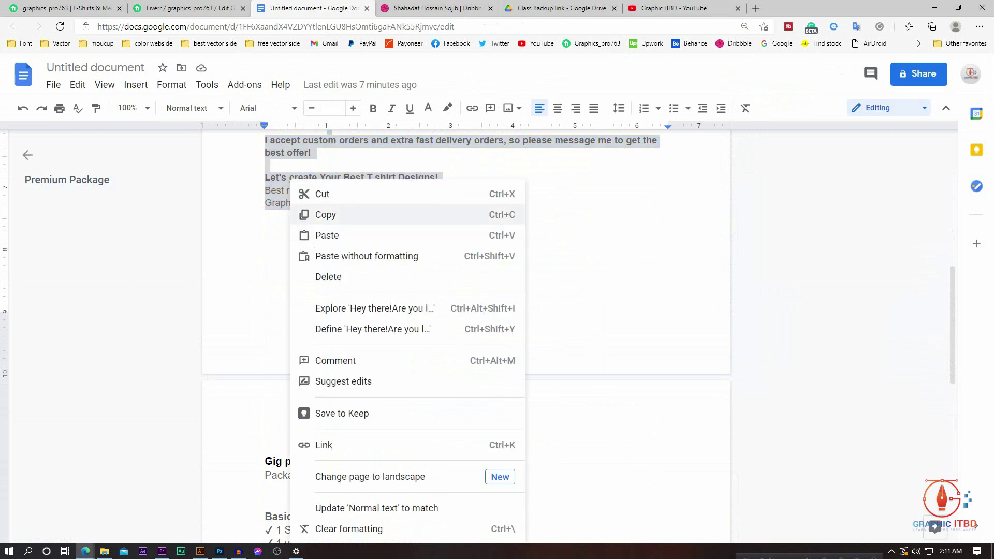
click(321, 214)
Step: Paste the copied text into the Fiverr gig's description, removing any stray characters
click(187, 9)
text(vvv)
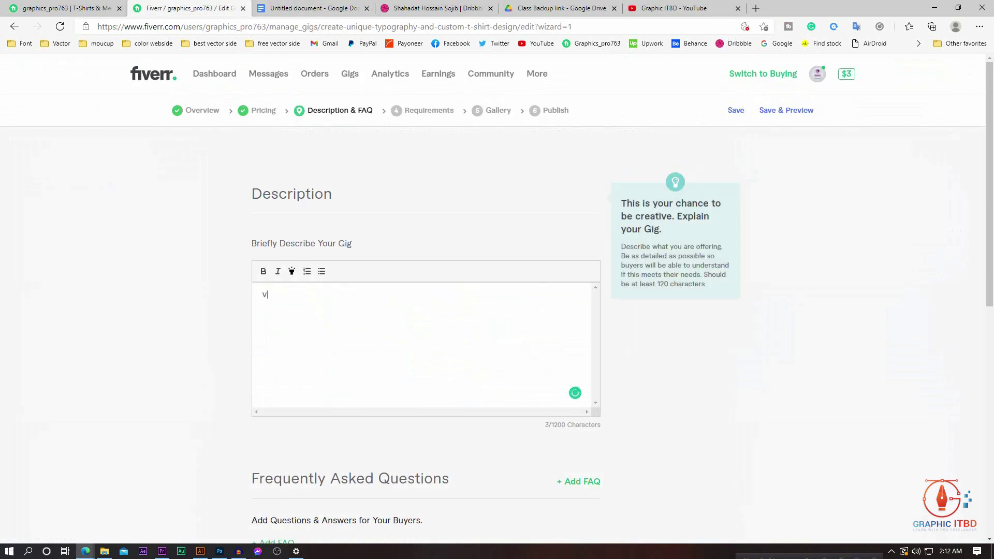
key(BackSpace)
key(BackSpace)
key(ctrl+v)
key(Return)
key(BackSpace)
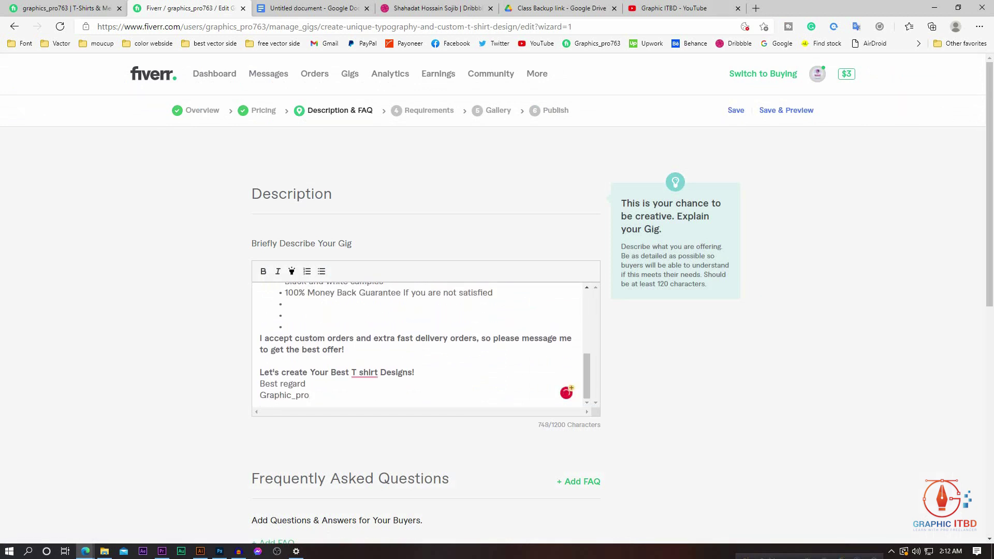
Step: Dismiss the Grammarly spacing suggestion for "sample :" in the description and review the rest of the text
scroll(365, 376, up, 10)
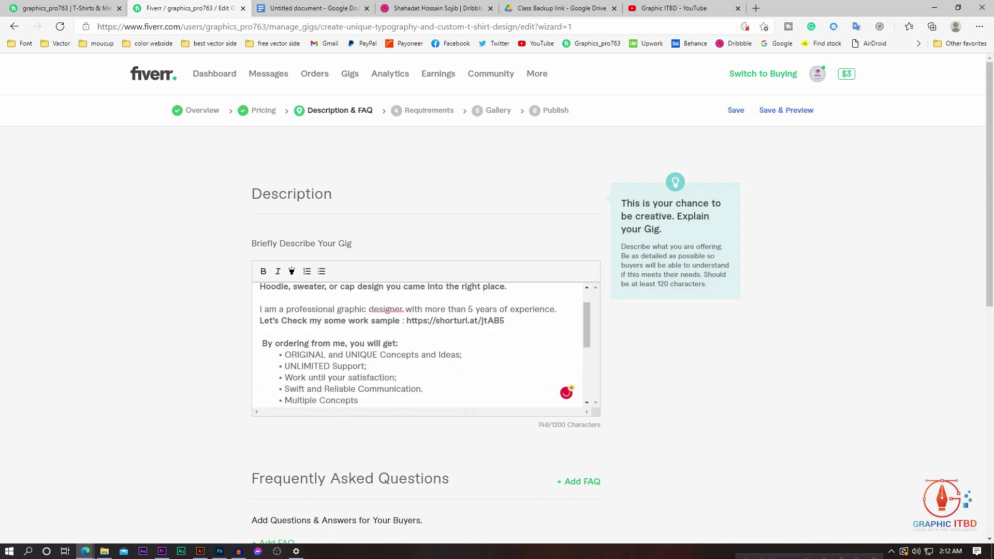
mouse_move(385, 351)
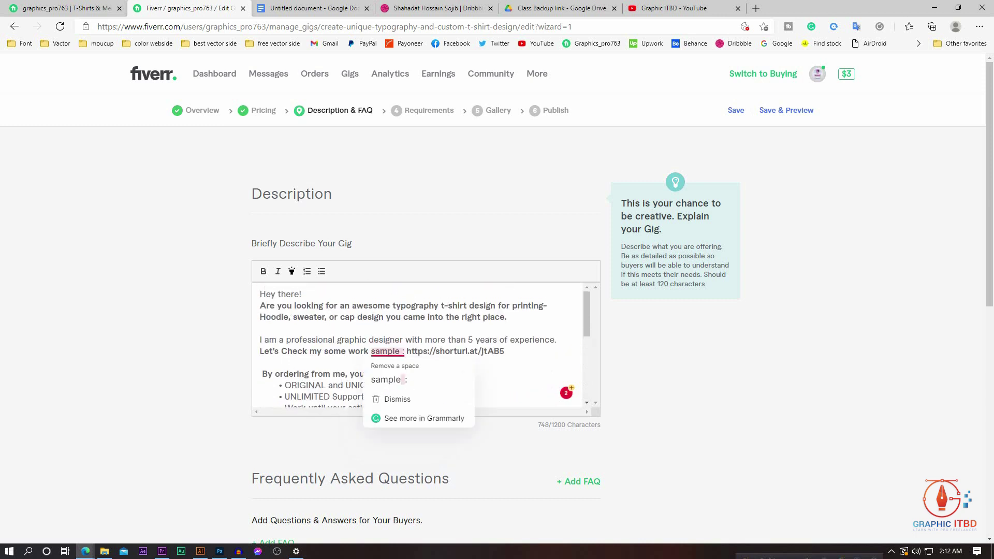
click(395, 399)
scroll(419, 347, down, 10)
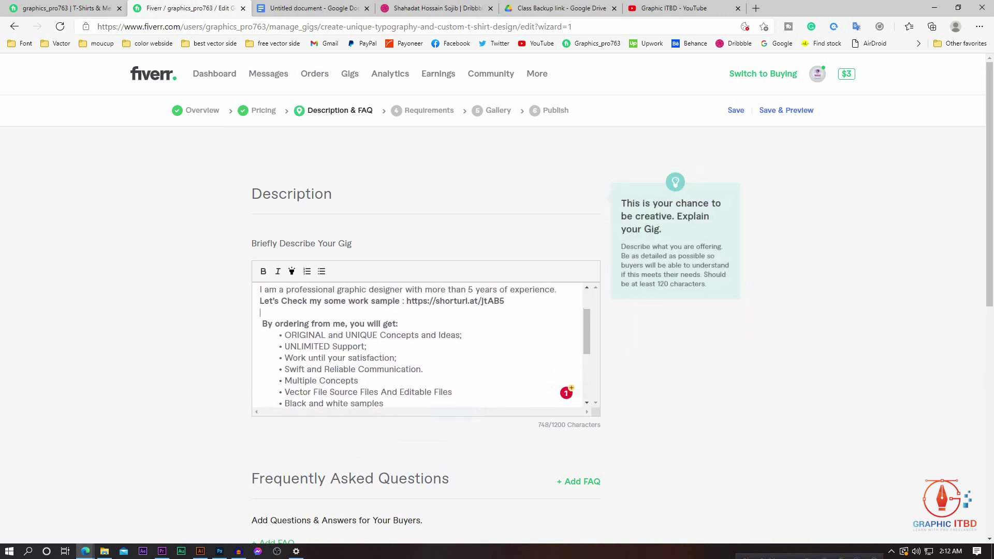
scroll(420, 311, down, 1)
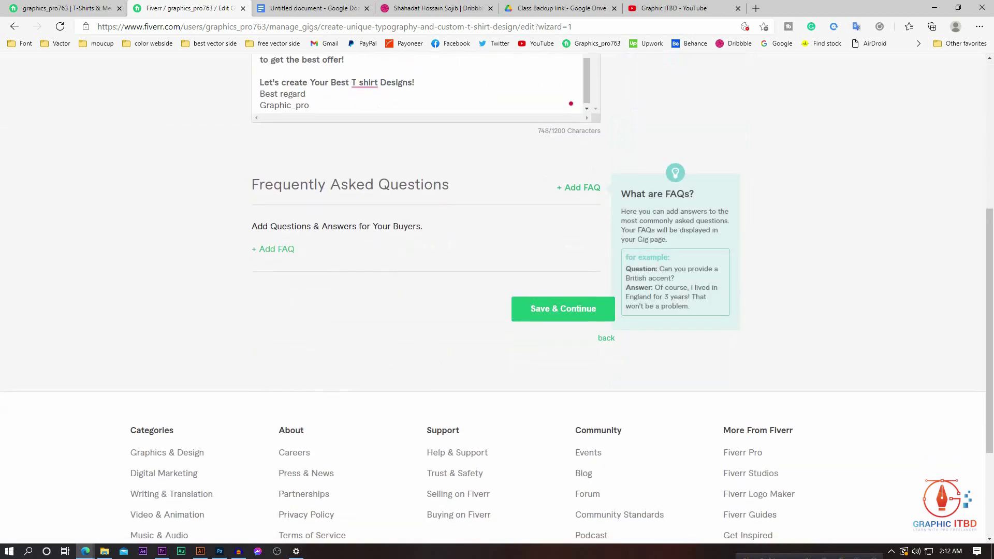
scroll(420, 310, up, 1)
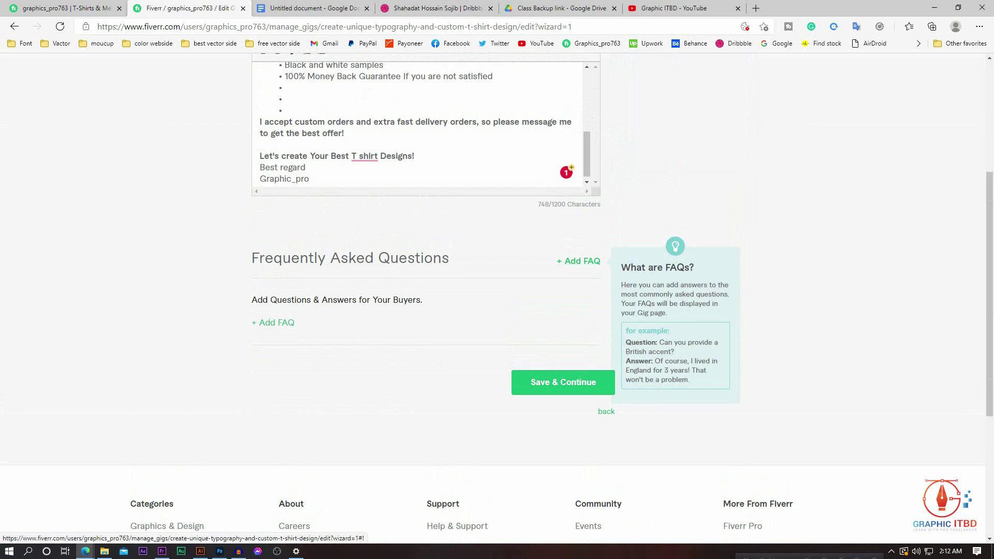
Step: Start a new FAQ entry for the gig and enter the question "Do you do also logo design?"
click(578, 261)
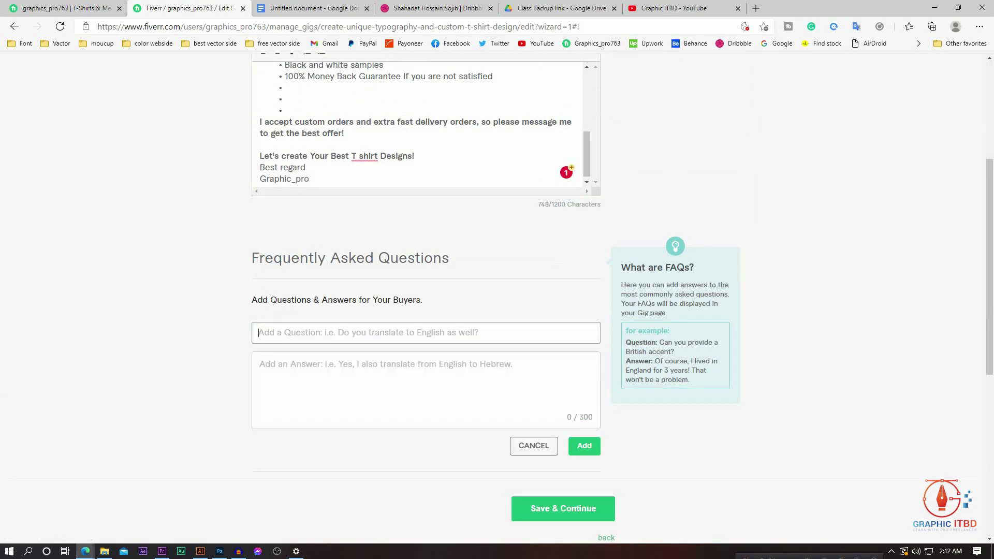
text(Do you do)
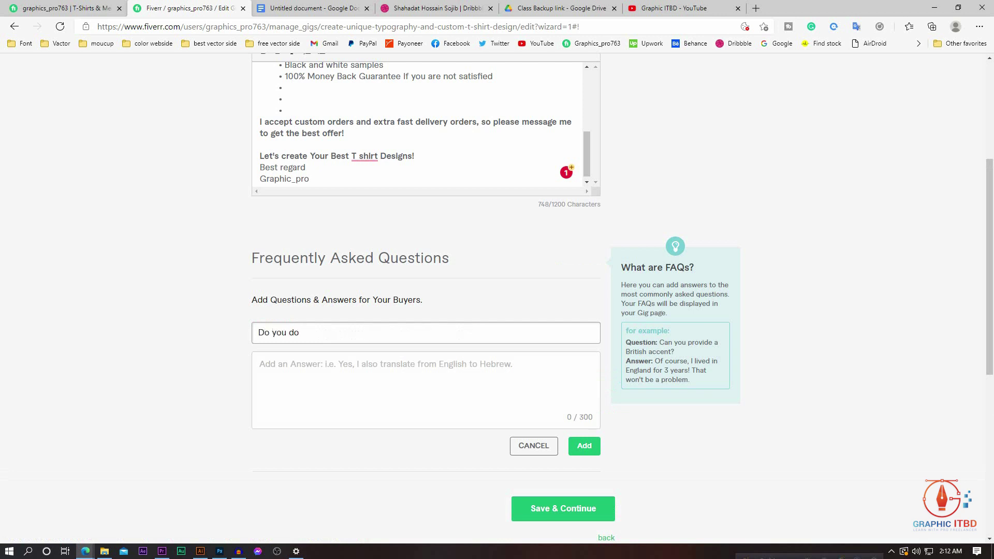
text( typograpy t-shirt design?)
right_click(321, 333)
click(353, 76)
drag(346, 332, 301, 332)
text(also)
drag(344, 333, 320, 333)
key(BackSpace)
text(logo design?)
Step: Begin the FAQ answer with "Yes," and "I also design" on a second line, correcting the spelling of "design"
click(384, 368)
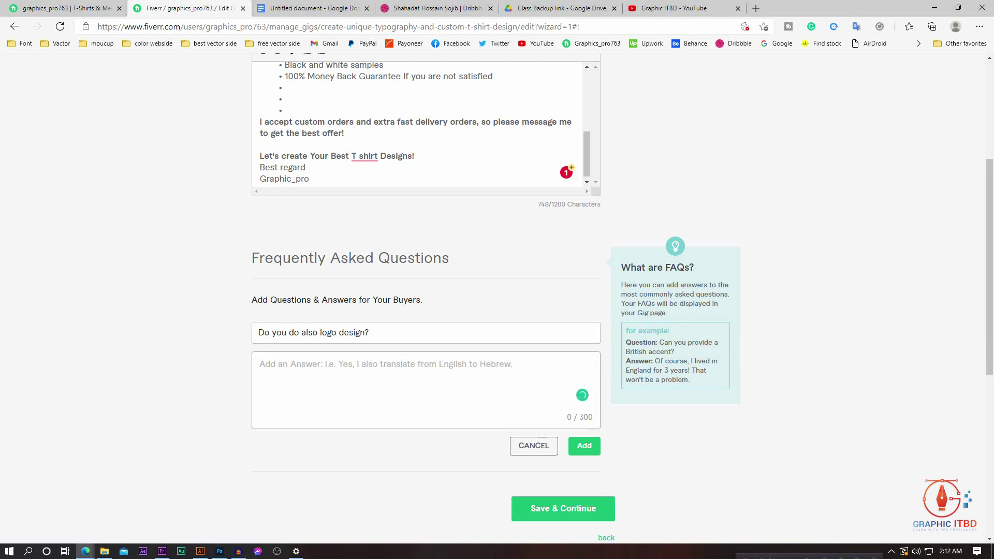
text(I)
key(BackSpace)
text(Yes)
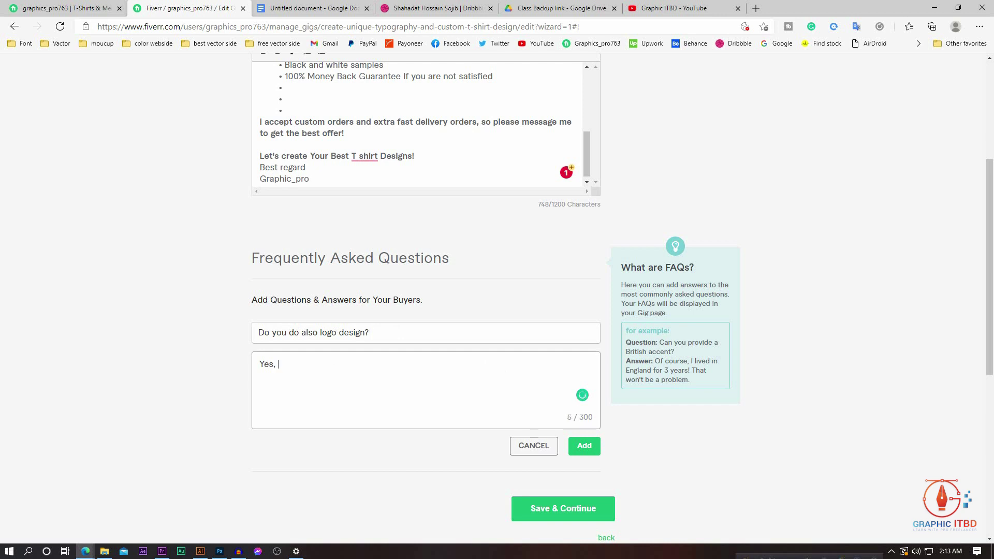
text(,)
key(Return)
text(I am)
key(BackSpace)
key(BackSpace)
key(BackSpace)
text(also deisgn)
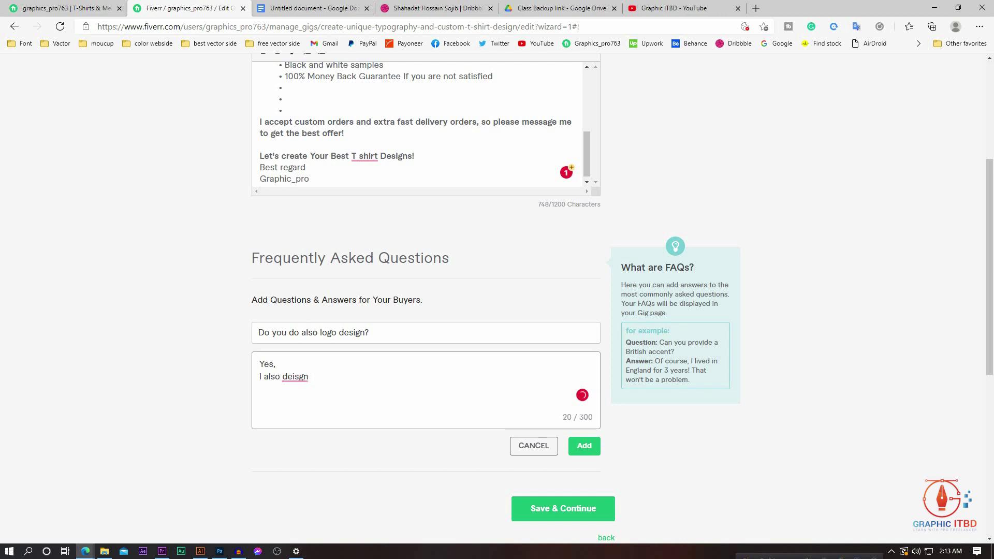
mouse_move(295, 377)
click(294, 396)
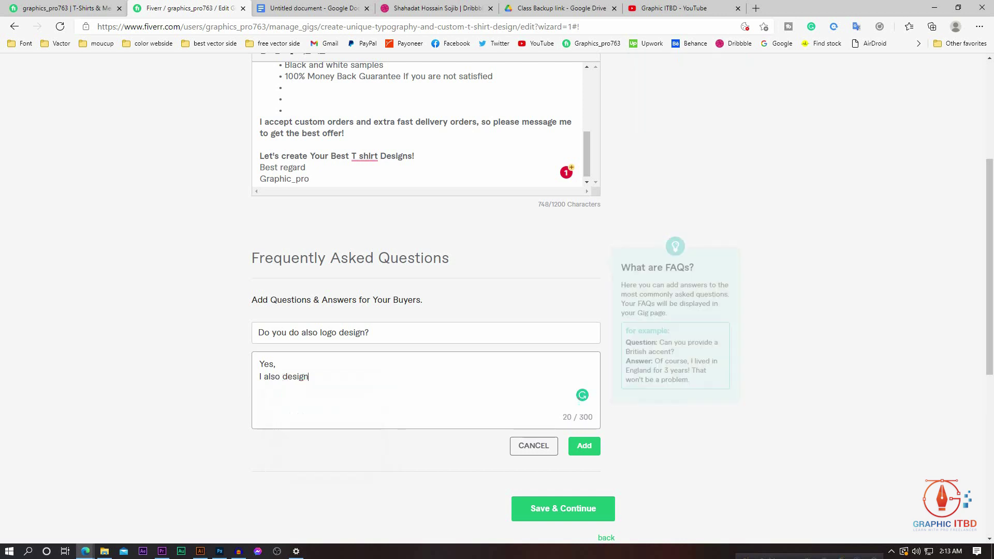
Step: Complete the answer with "company logo.", accept the suggested article "the" before "company", and add the FAQ to the gig
text(c)
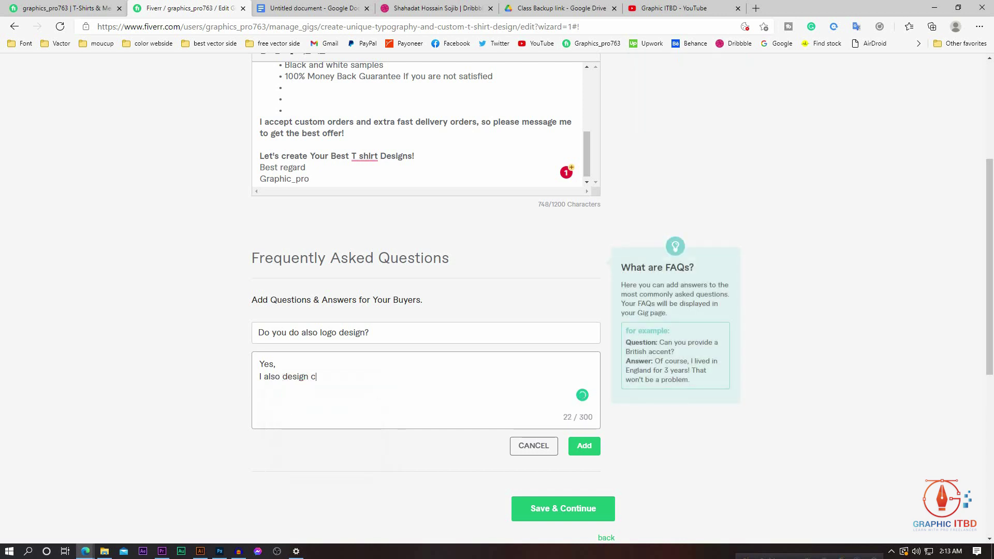
text(ompany logo.)
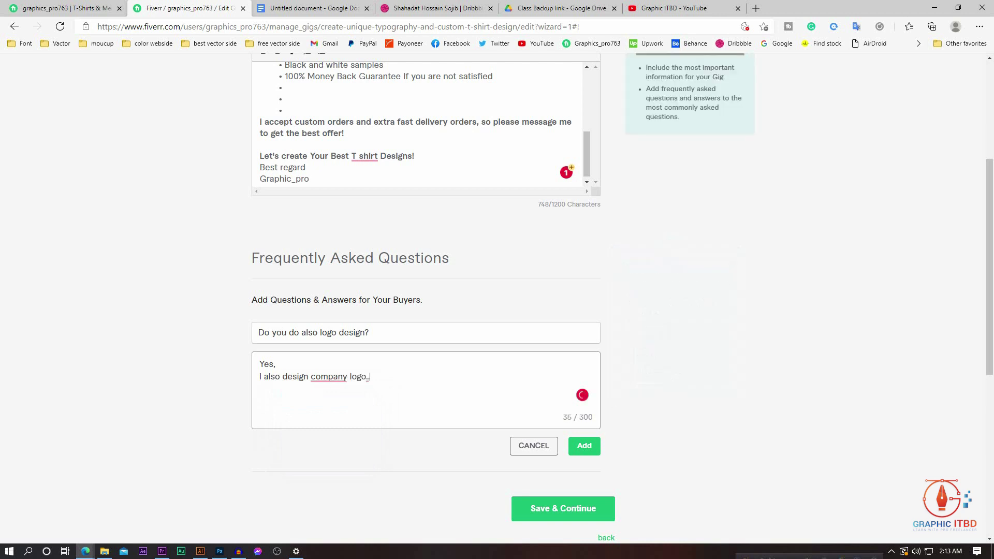
mouse_move(329, 377)
click(338, 405)
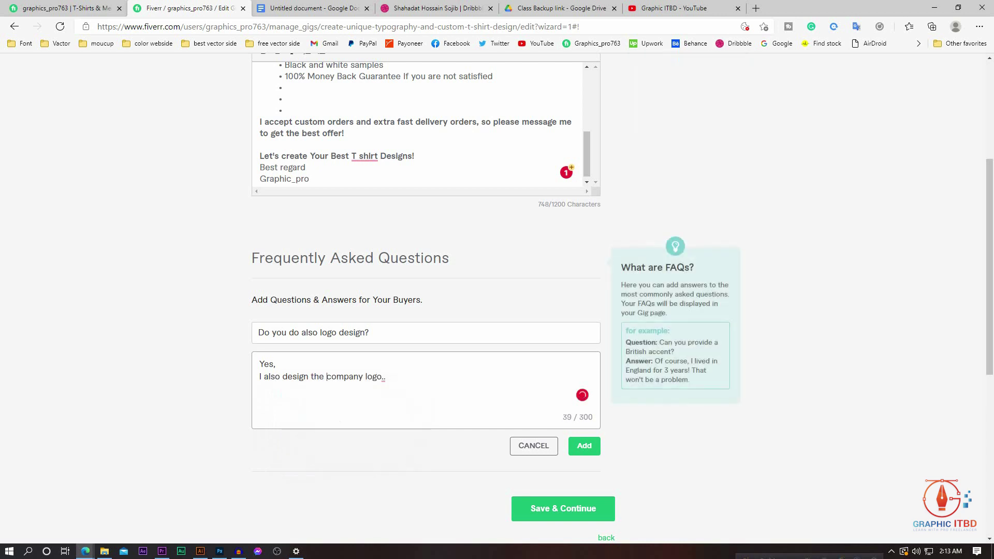
click(584, 445)
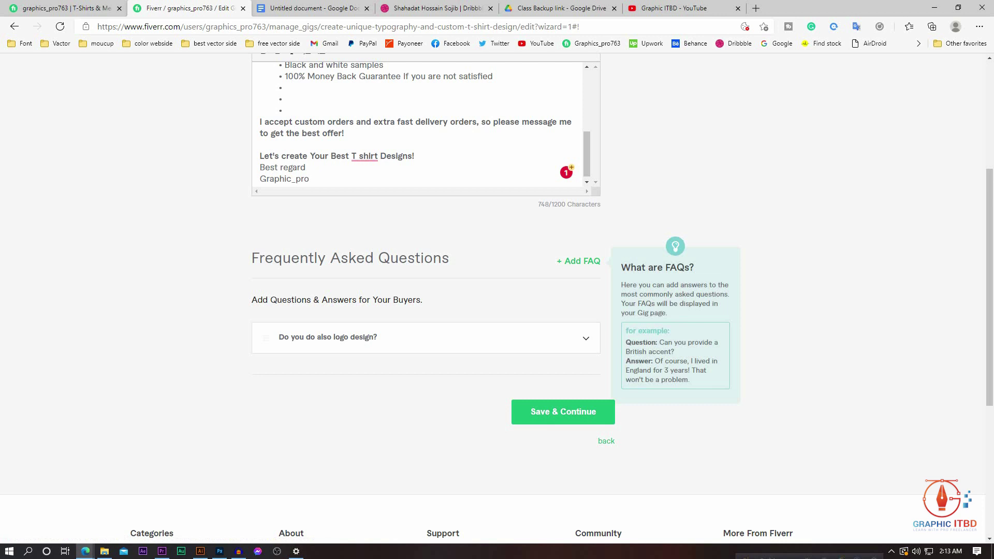
Step: Save the description and FAQ and continue to the Requirements stage
scroll(497, 311, up, 3)
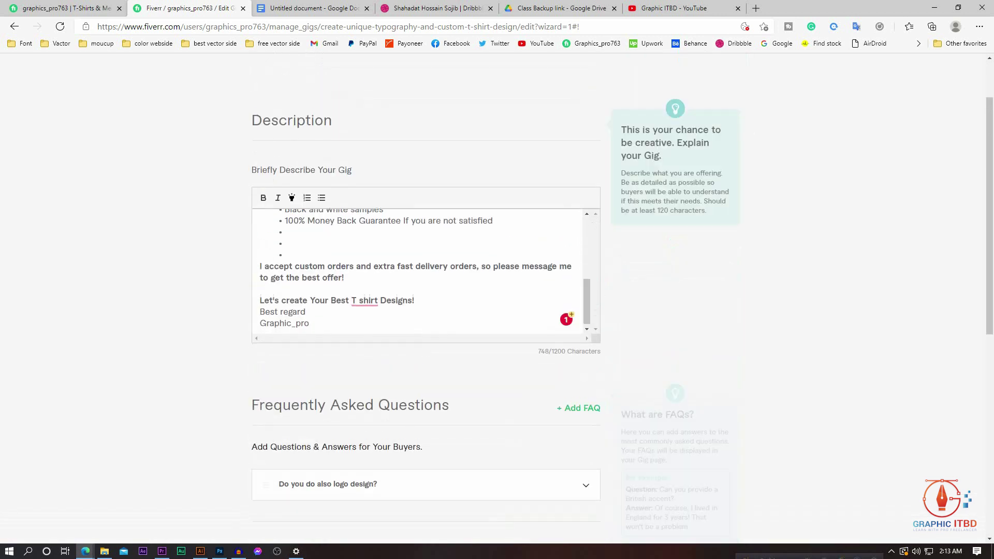
scroll(498, 296, down, 3)
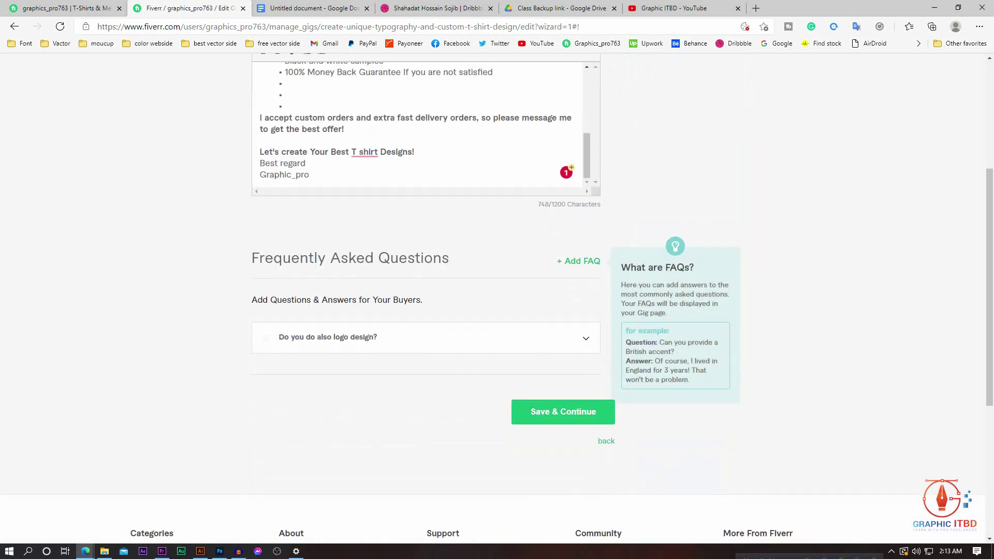
click(562, 412)
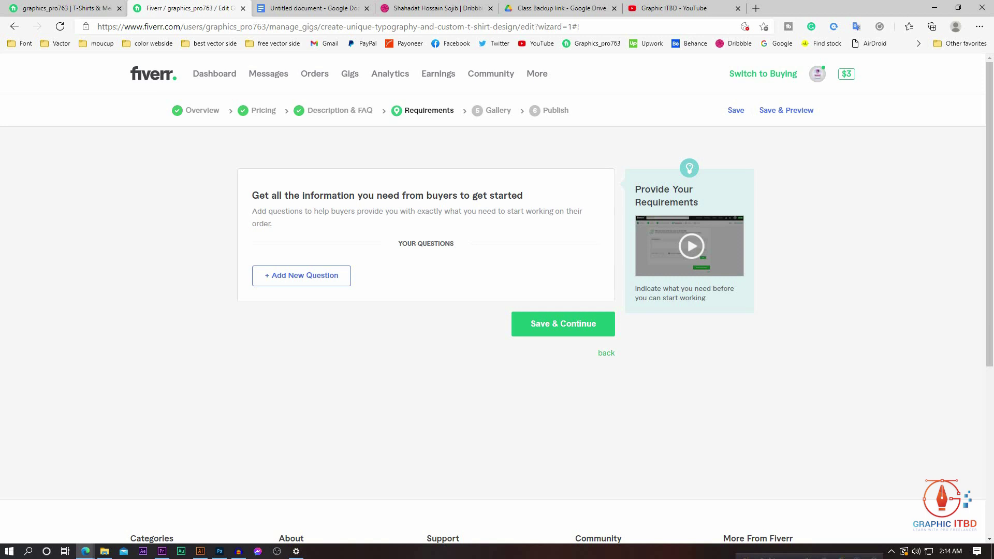
Step: Switch to the Google Docs document and insert a thank-you line for the order below the "My Requirements" heading
click(311, 8)
scroll(466, 332, down, 10)
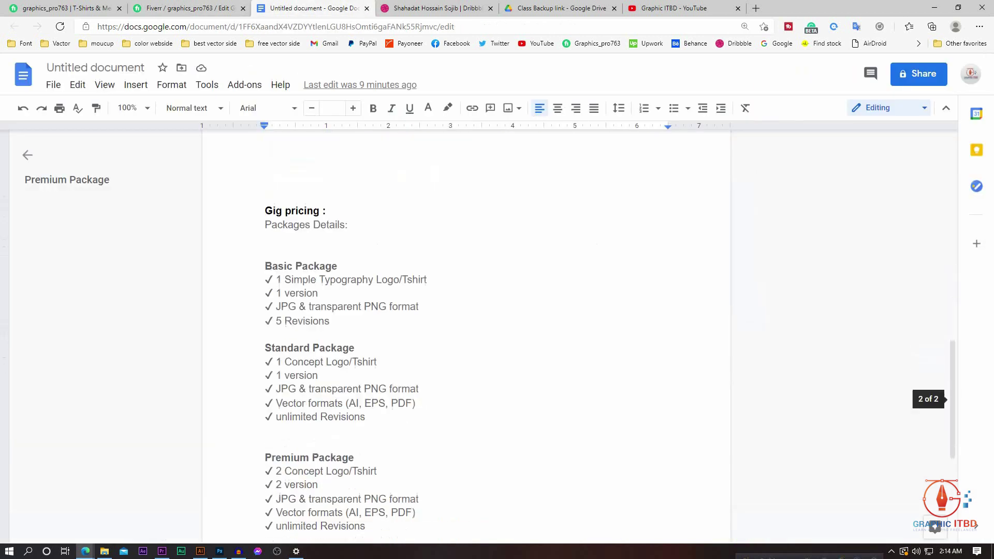
double_click(354, 319)
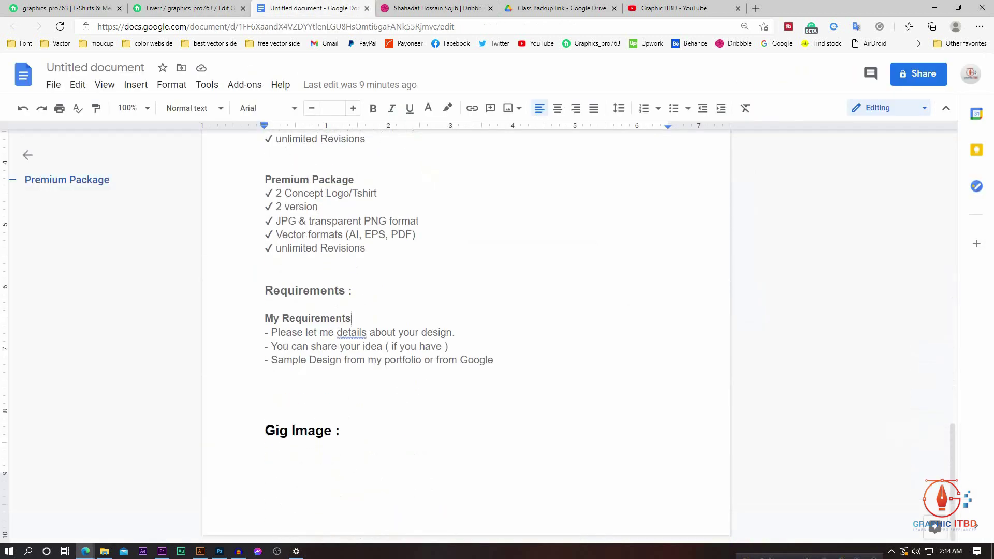
key(Return)
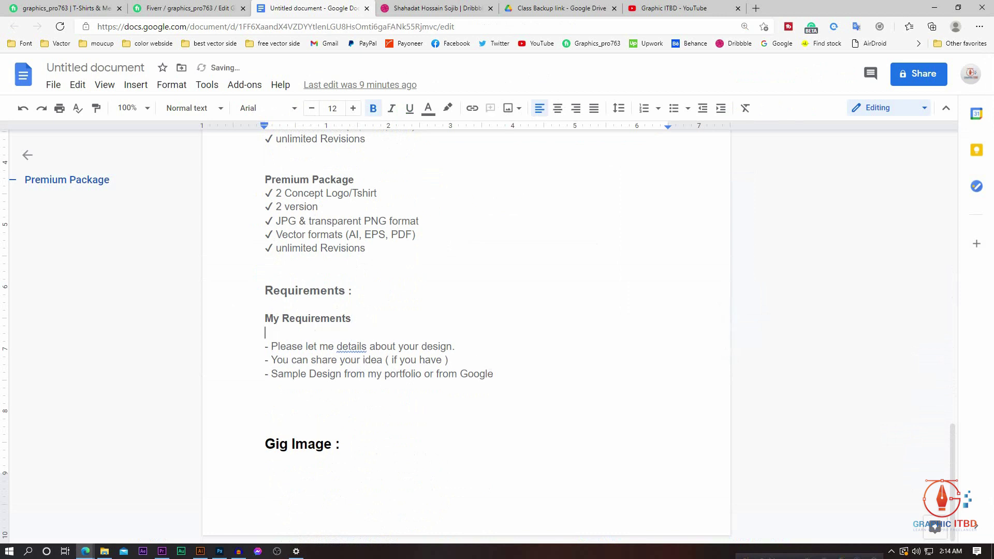
key(Return)
text(Thanks fo)
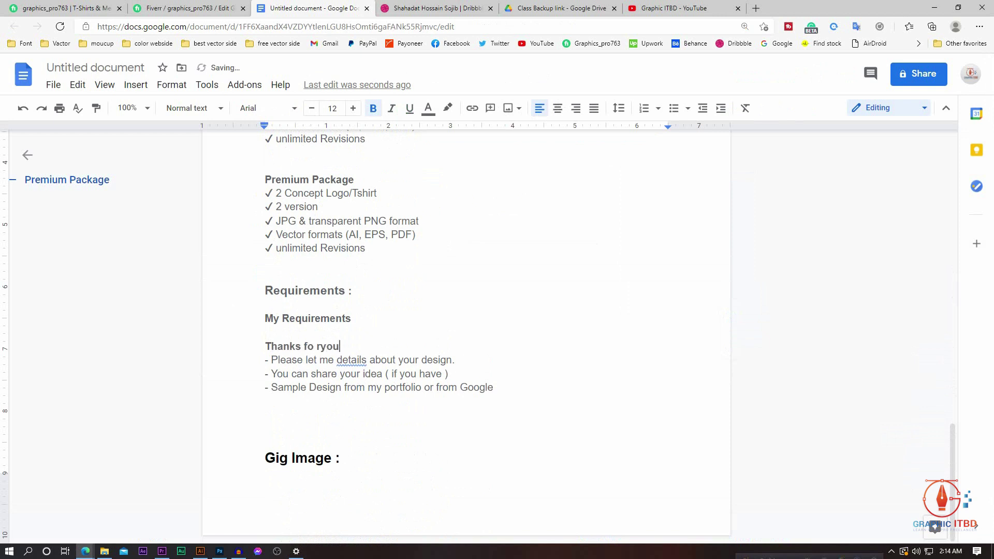
text(r yoru order.)
key(Return)
Step: Correct the new line to read "Thanks for your order." and keep one blank line between it and the requirements list
click(344, 346)
key(BackSpace)
key(BackSpace)
text(ur)
key(Down)
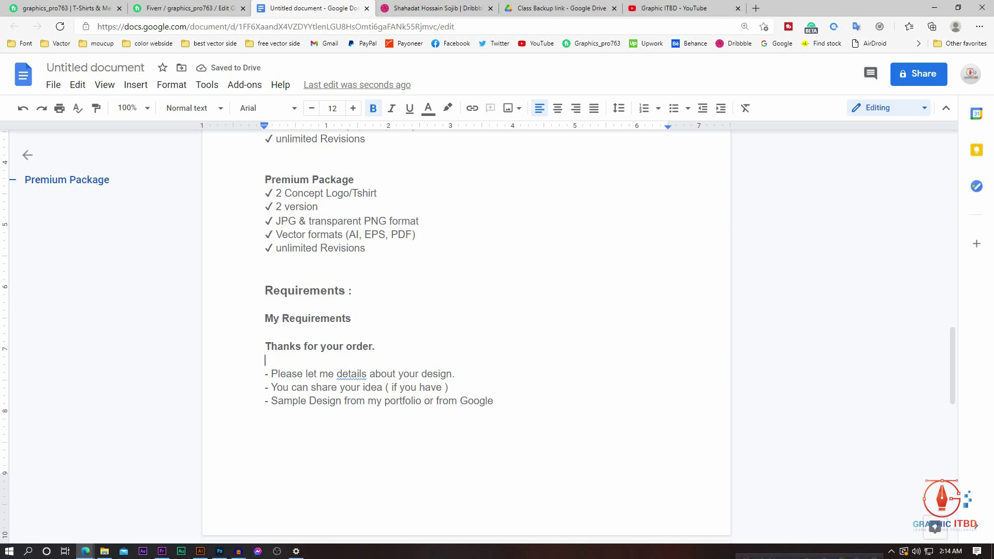
key(BackSpace)
key(Return)
Step: Copy the requirements text from "Thanks for your order." through "Sample Design from my portfolio or from Google"
drag(494, 401, 265, 333)
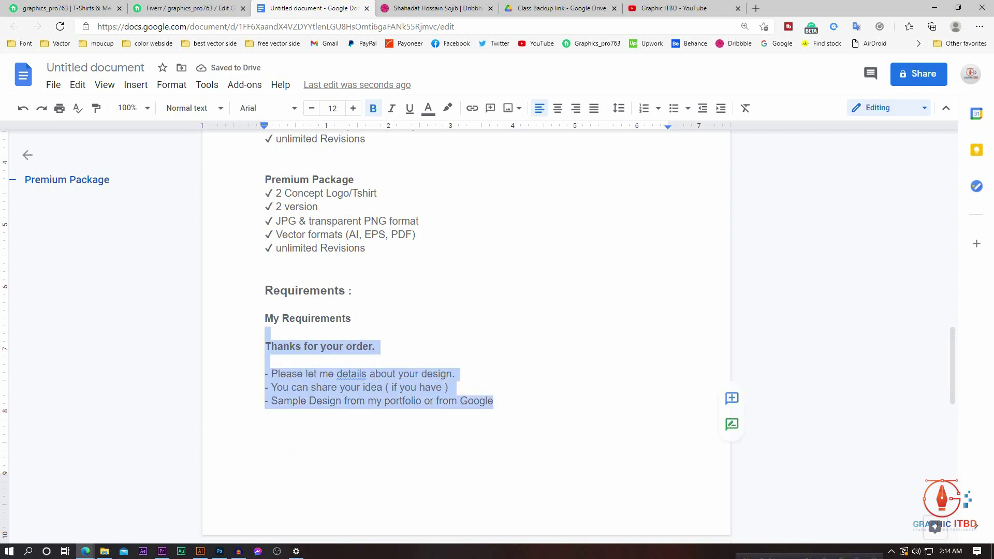
right_click(306, 373)
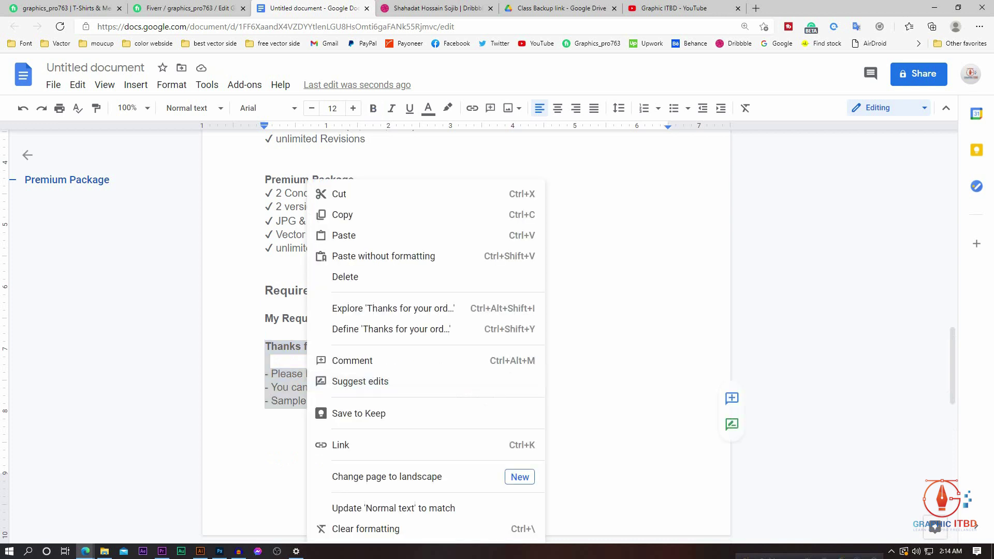
click(322, 214)
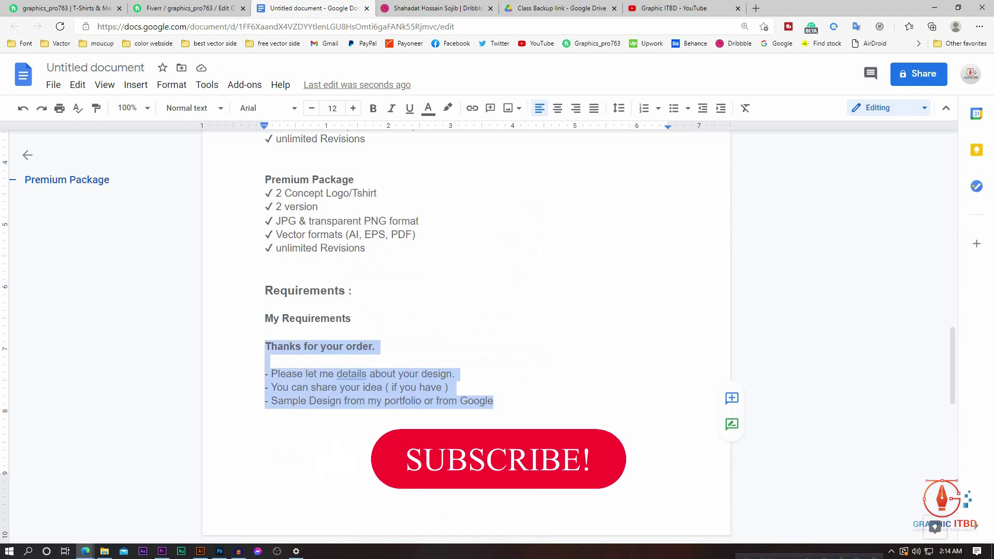